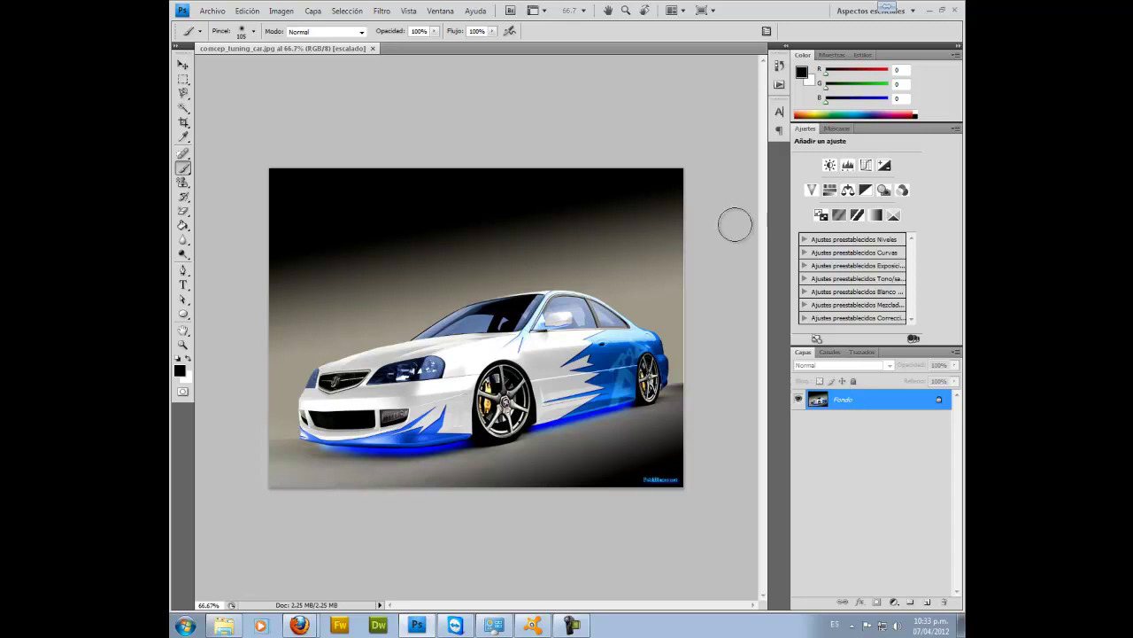
- Try Hue/Saturation hue shifts on the car, from pink back to blue, then cancel them
{"action": "left_click", "coordinate": [281, 10]}
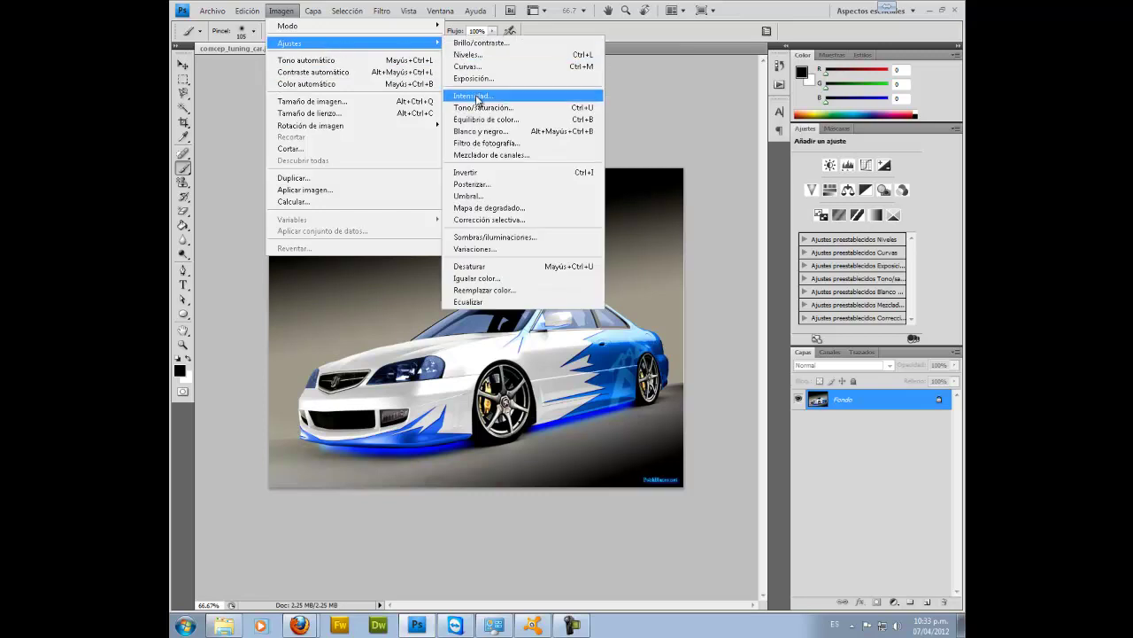
{"action": "left_click", "coordinate": [493, 108]}
{"action": "mouse_move", "coordinate": [534, 219]}
{"action": "left_mouse_down"}
{"action": "mouse_move", "coordinate": [566, 222]}
{"action": "mouse_move", "coordinate": [544, 218]}
{"action": "left_mouse_up"}
{"action": "mouse_move", "coordinate": [571, 134]}
{"action": "left_mouse_down"}
{"action": "mouse_move", "coordinate": [750, 146]}
{"action": "mouse_move", "coordinate": [767, 137]}
{"action": "left_mouse_up"}
{"action": "mouse_move", "coordinate": [740, 219]}
{"action": "left_mouse_down"}
{"action": "mouse_move", "coordinate": [768, 219]}
{"action": "mouse_move", "coordinate": [742, 219]}
{"action": "mouse_move", "coordinate": [706, 264]}
{"action": "mouse_move", "coordinate": [717, 261]}
{"action": "mouse_move", "coordinate": [724, 294]}
{"action": "left_mouse_up"}
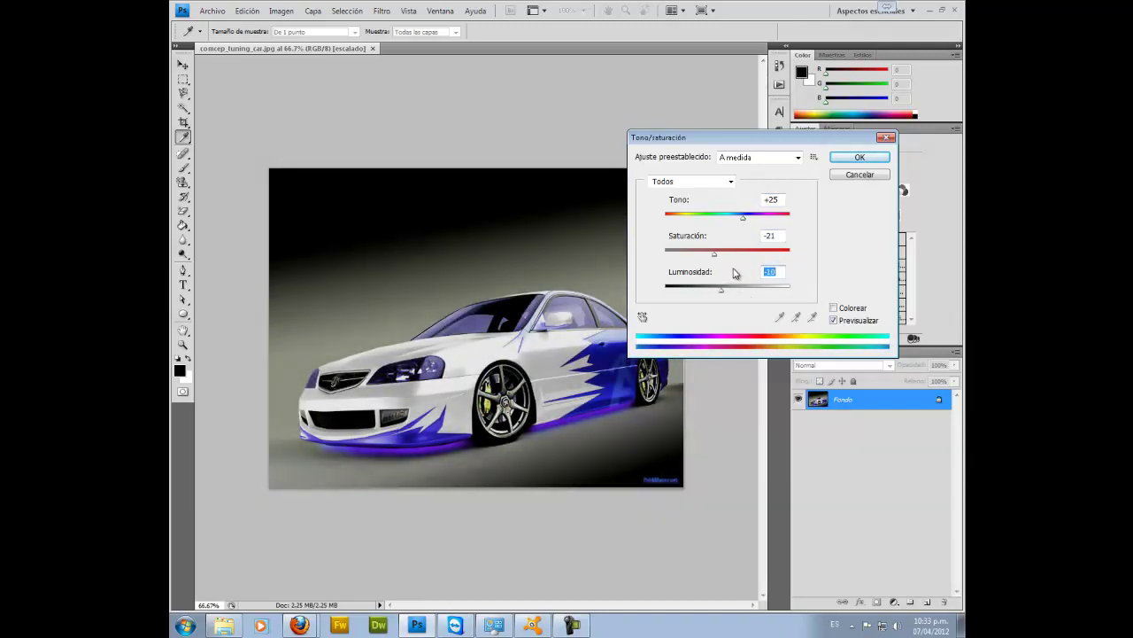
{"action": "type", "text": "00"}
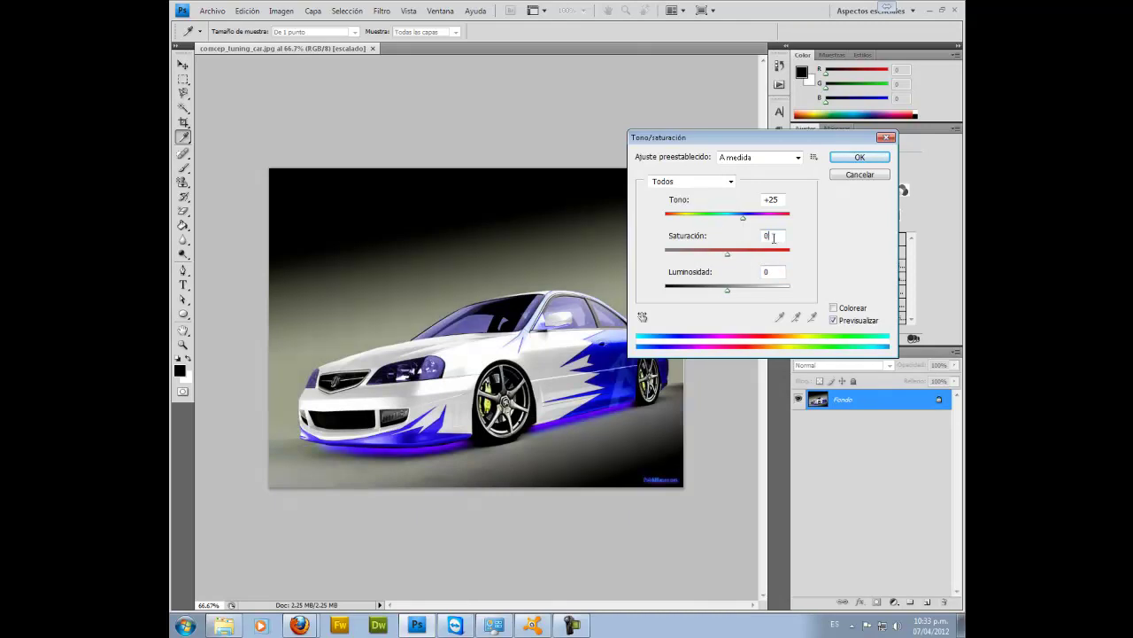
{"action": "mouse_move", "coordinate": [742, 219]}
{"action": "left_mouse_down"}
{"action": "mouse_move", "coordinate": [748, 230]}
{"action": "mouse_move", "coordinate": [721, 223]}
{"action": "left_mouse_up"}
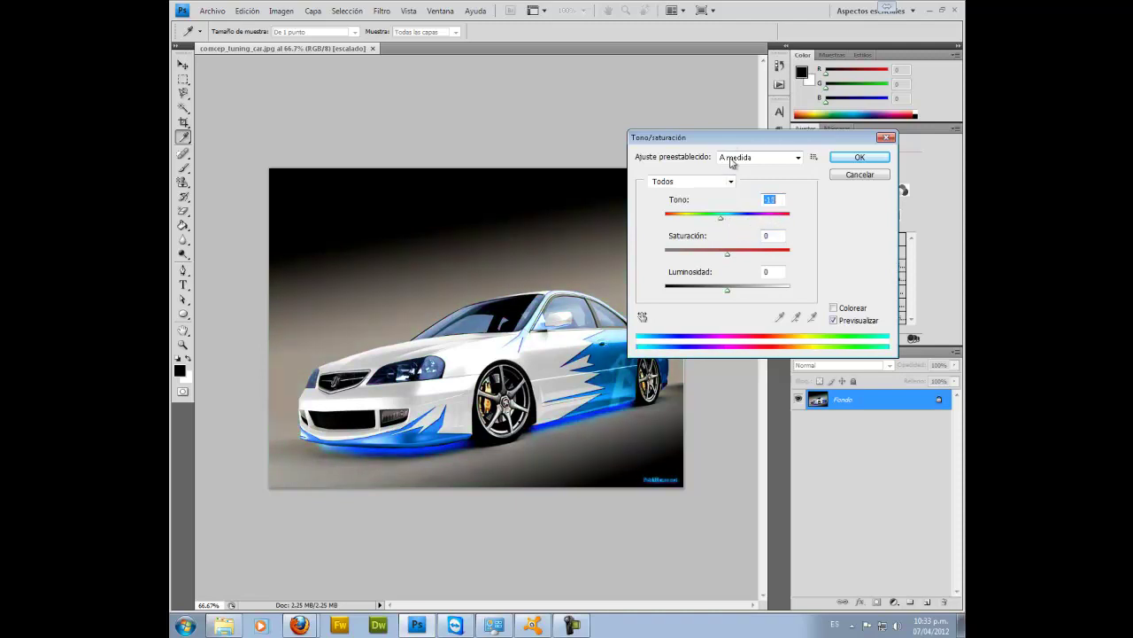
{"action": "left_click_drag", "start_coordinate": [732, 142], "coordinate": [782, 117]}
{"action": "left_click", "coordinate": [928, 157]}
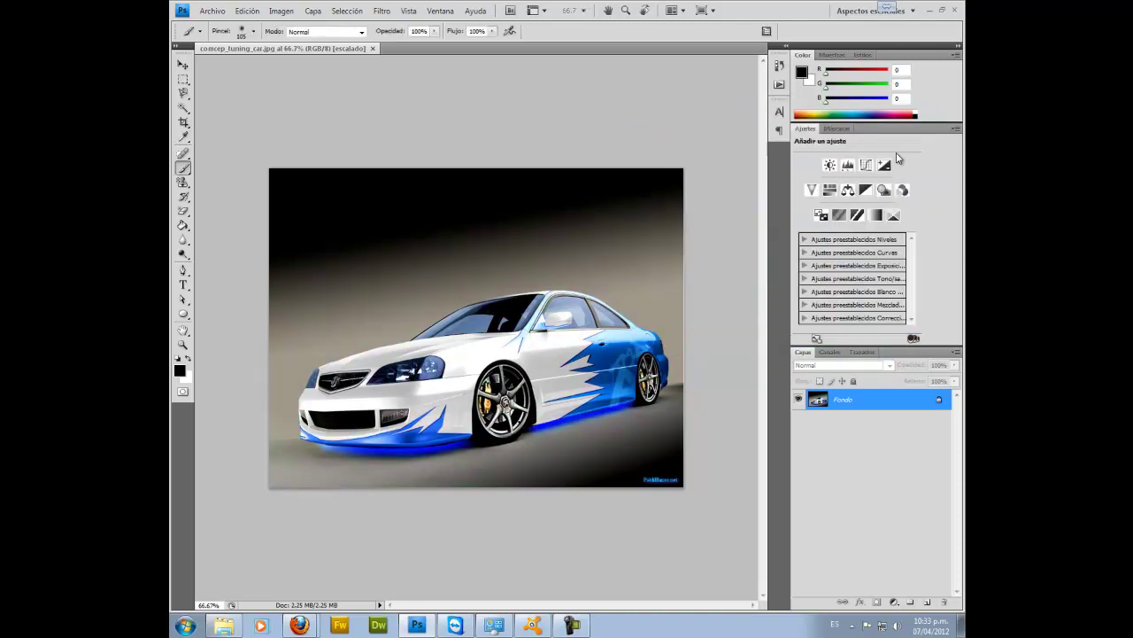
- Duplicate the Fondo background into a new Capa 1 layer with Ctrl+J
{"action": "key", "text": "ctrl+j"}
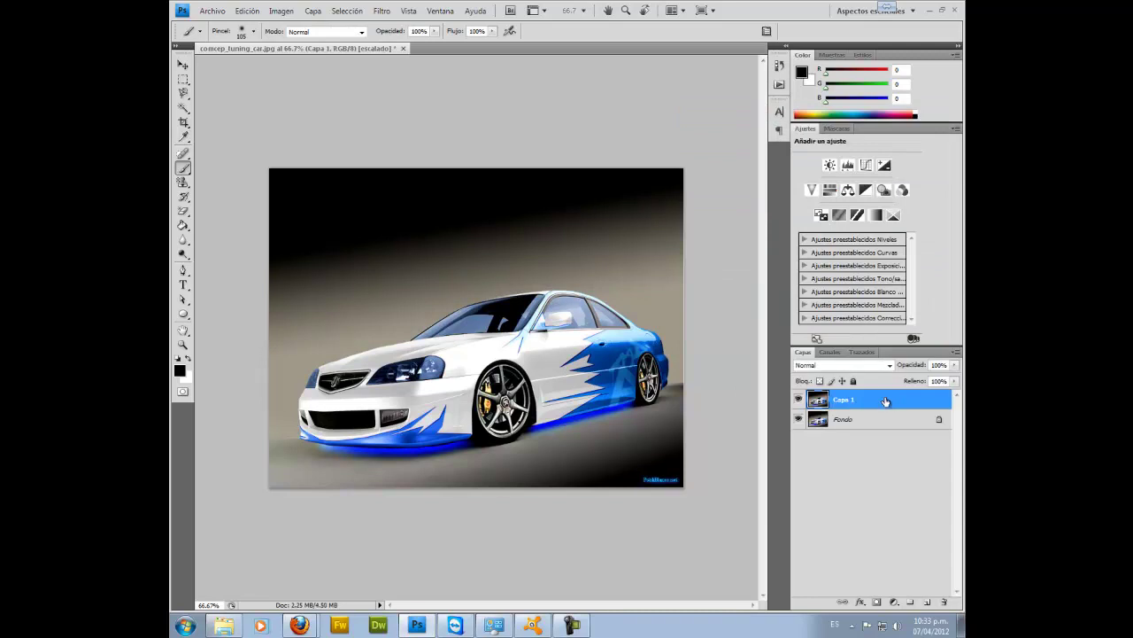
{"action": "right_click", "coordinate": [863, 404]}
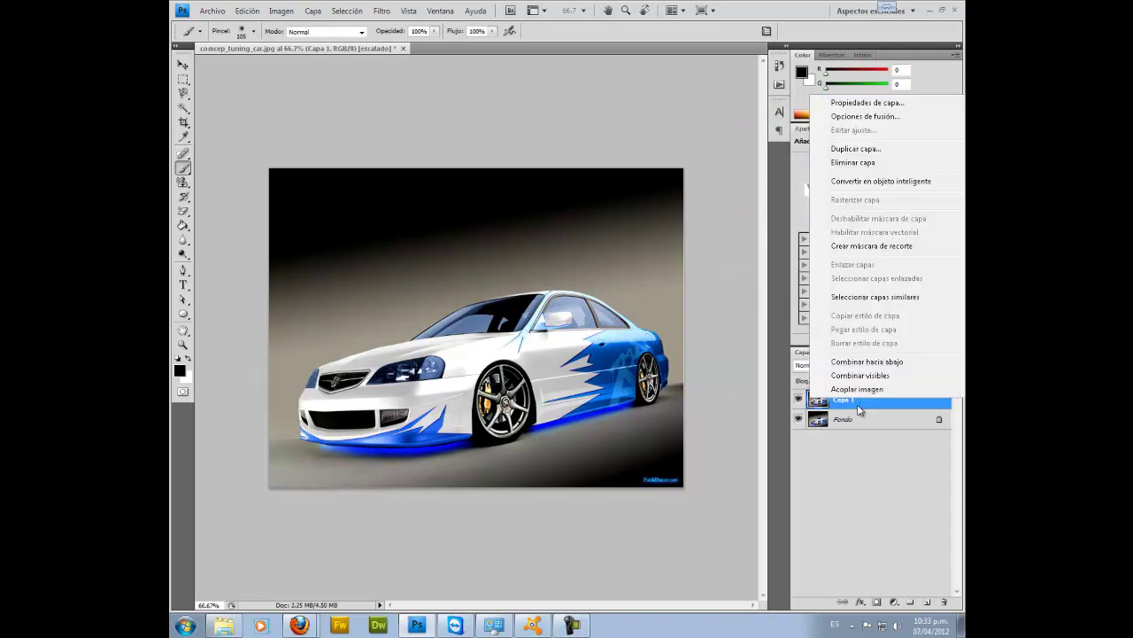
{"action": "left_click", "coordinate": [868, 407]}
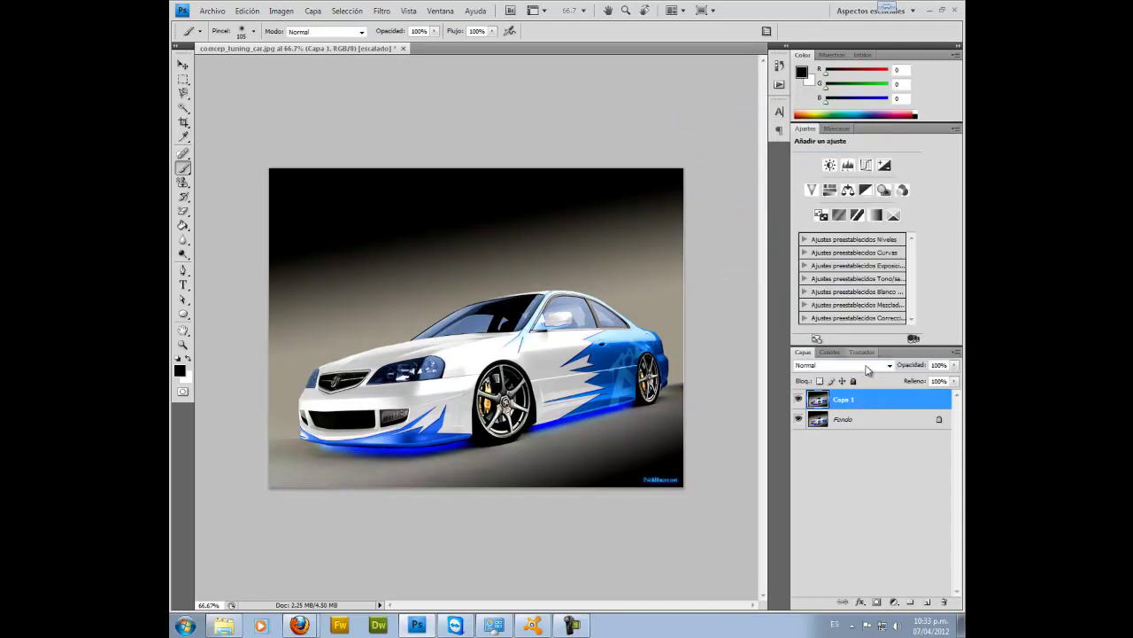
- Add a Tono/saturación adjustment layer with Colorear off and custom settings kept
{"action": "left_click", "coordinate": [837, 191]}
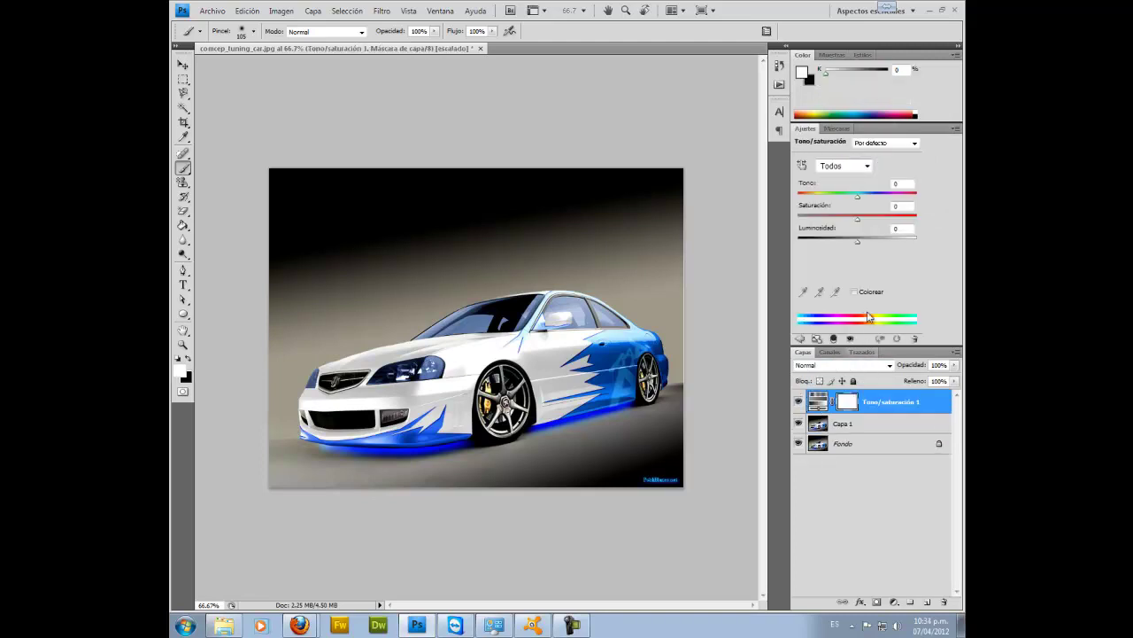
{"action": "left_click", "coordinate": [855, 293]}
{"action": "key", "text": "ctrl+z"}
{"action": "key", "text": "ctrl+z"}
{"action": "left_click", "coordinate": [854, 292]}
{"action": "key", "text": "alt+4"}
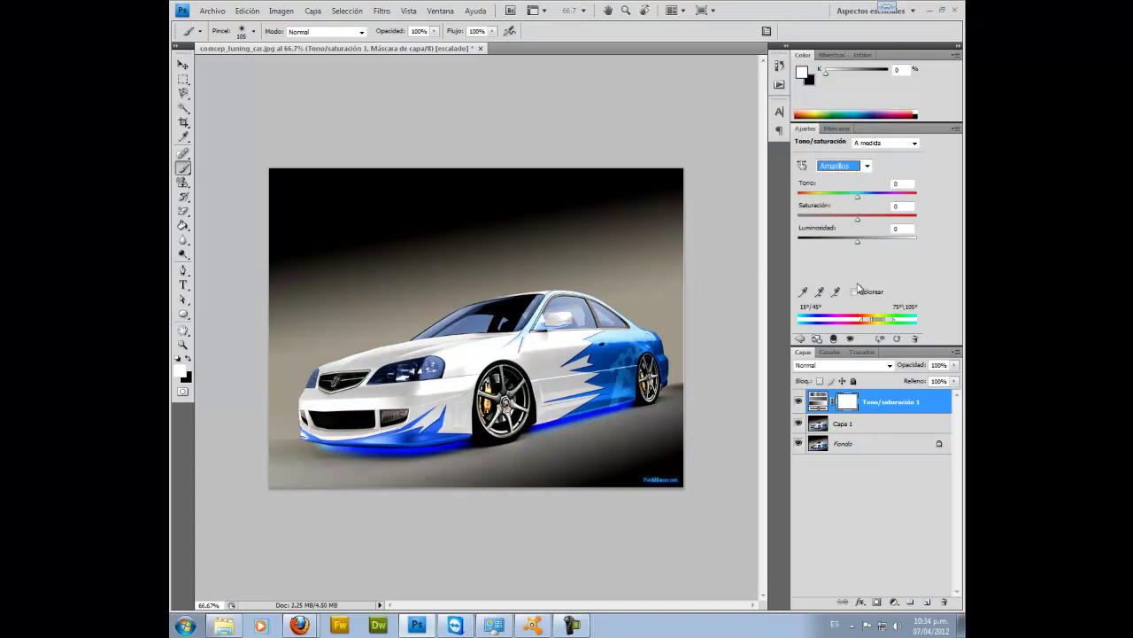
{"action": "left_click", "coordinate": [856, 292]}
{"action": "left_click", "coordinate": [855, 292]}
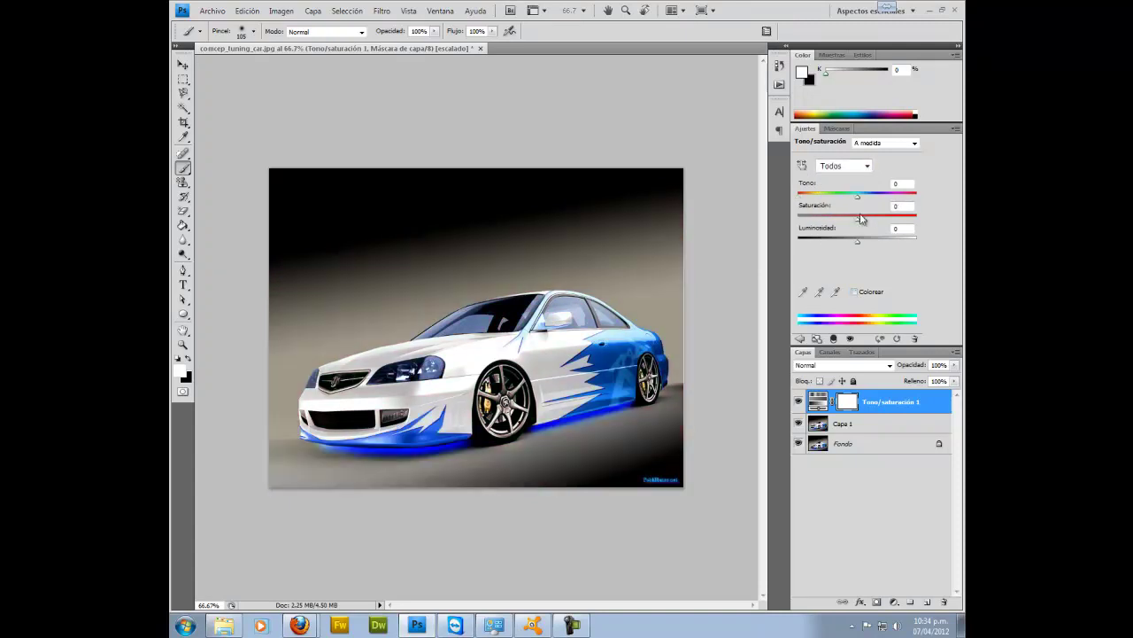
{"action": "left_click", "coordinate": [896, 144]}
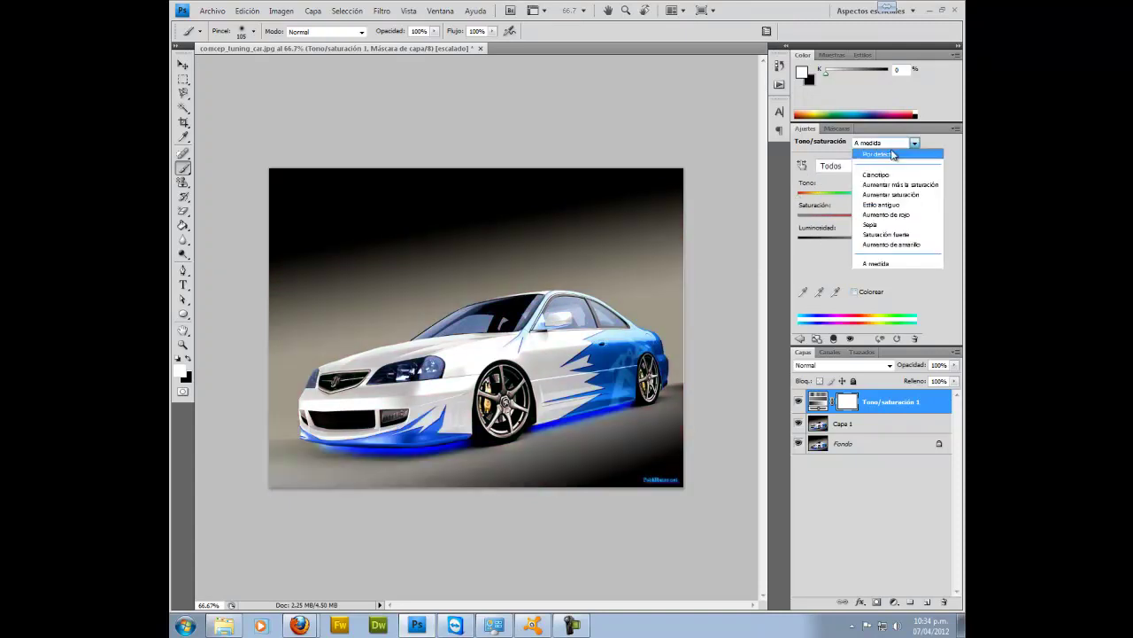
{"action": "left_click", "coordinate": [898, 273]}
- Limit the adjustment to Azules and add the car's blue to the range with the eyedropper
{"action": "left_click", "coordinate": [847, 165]}
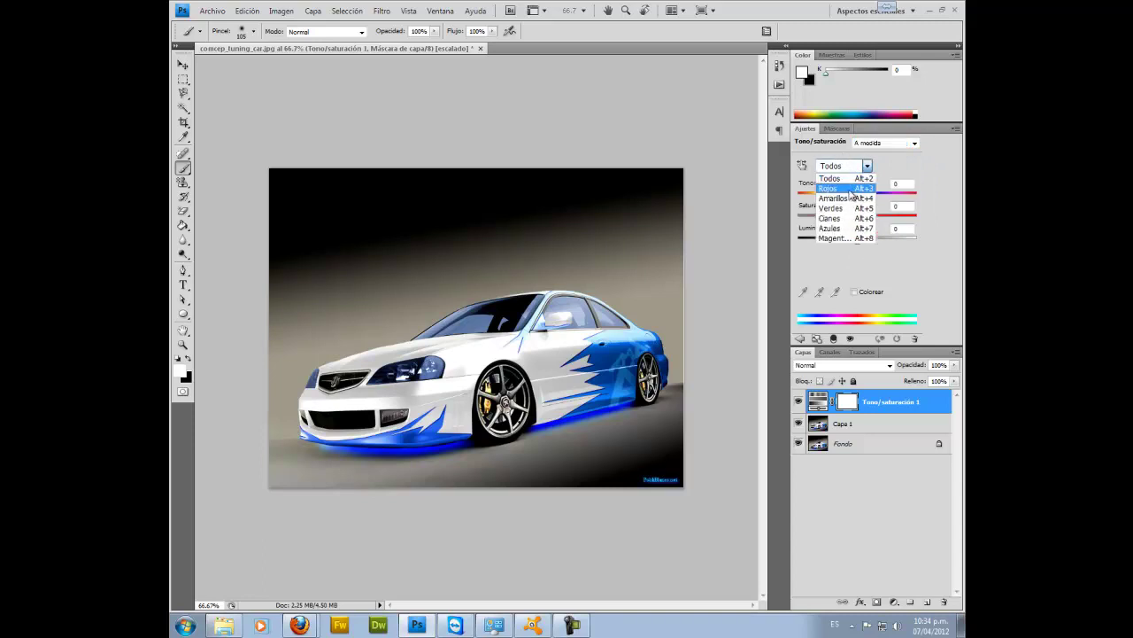
{"action": "left_click", "coordinate": [850, 189]}
{"action": "left_click", "coordinate": [843, 165]}
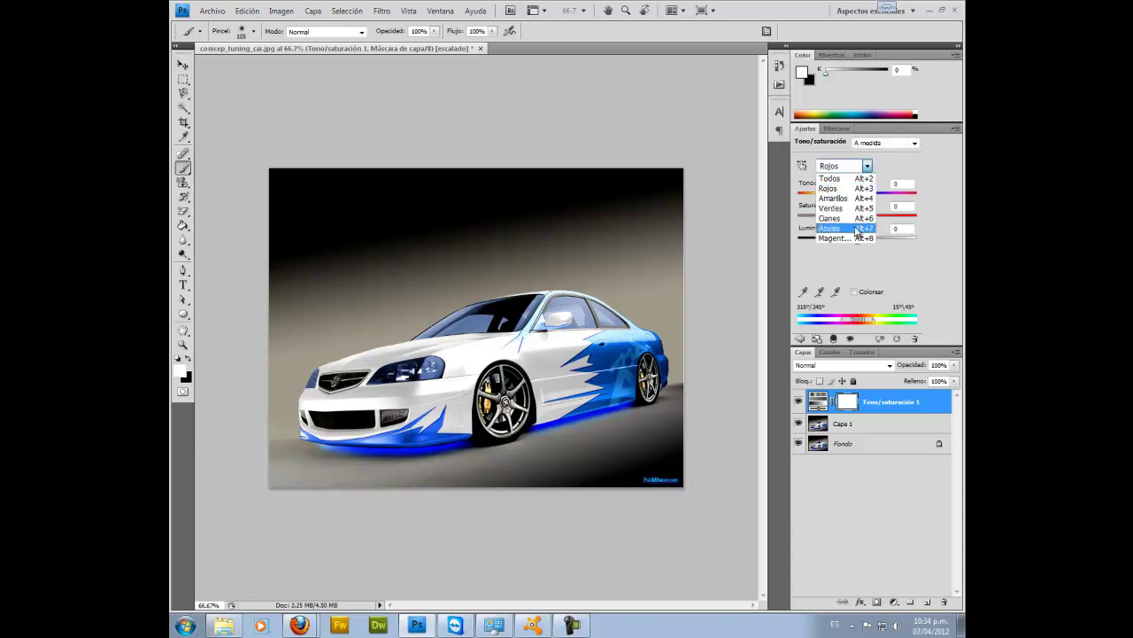
{"action": "left_click", "coordinate": [833, 229]}
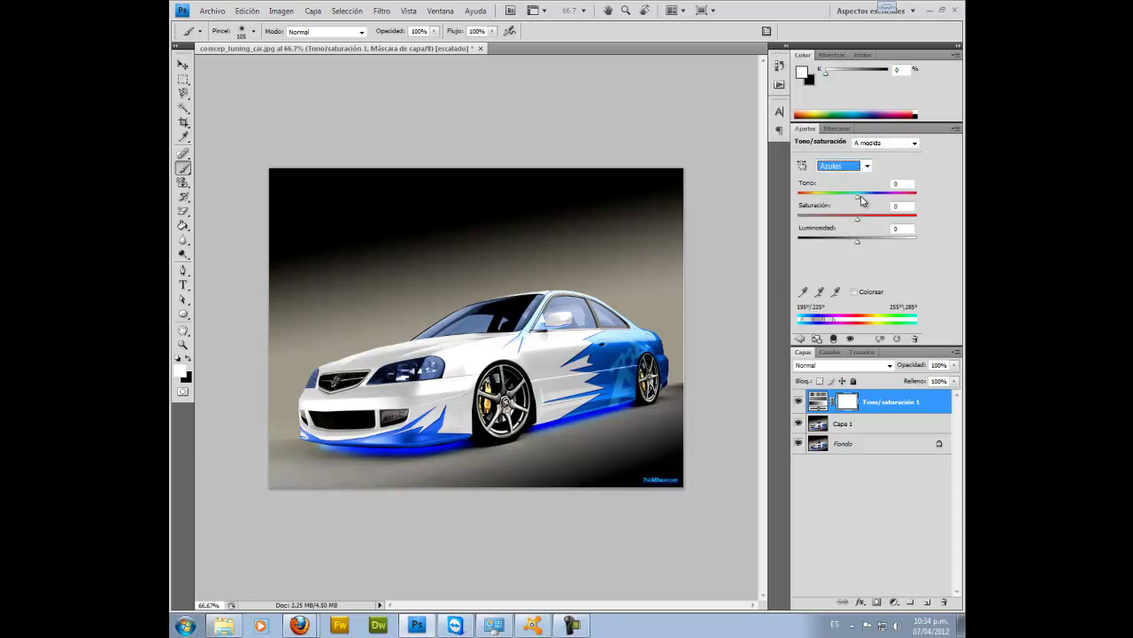
{"action": "left_click", "coordinate": [819, 292]}
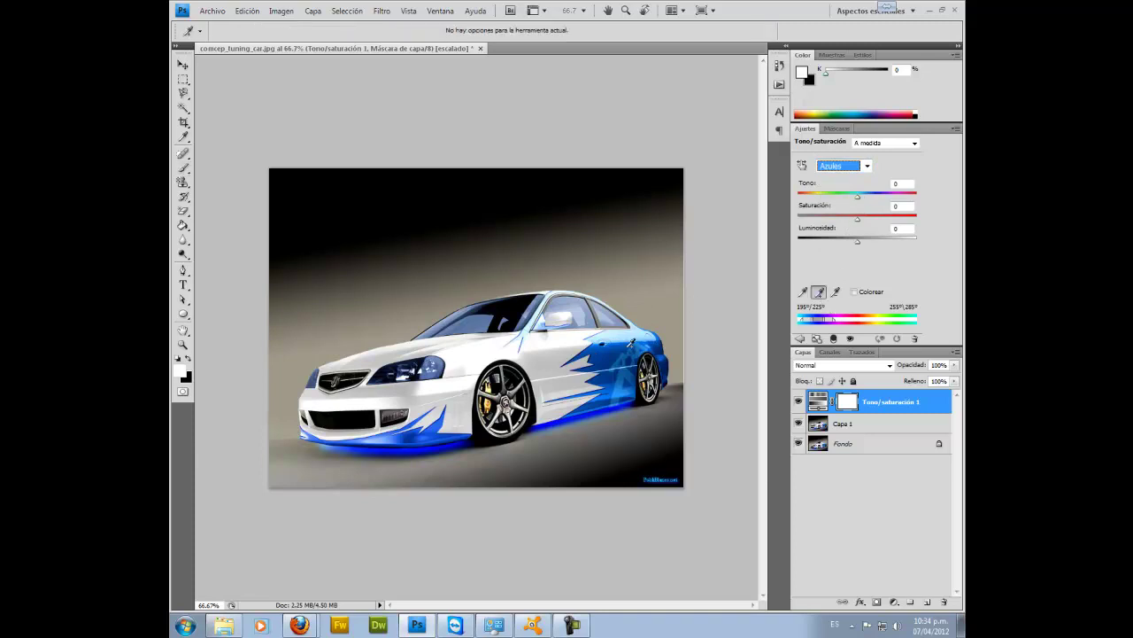
{"action": "left_click", "coordinate": [624, 341]}
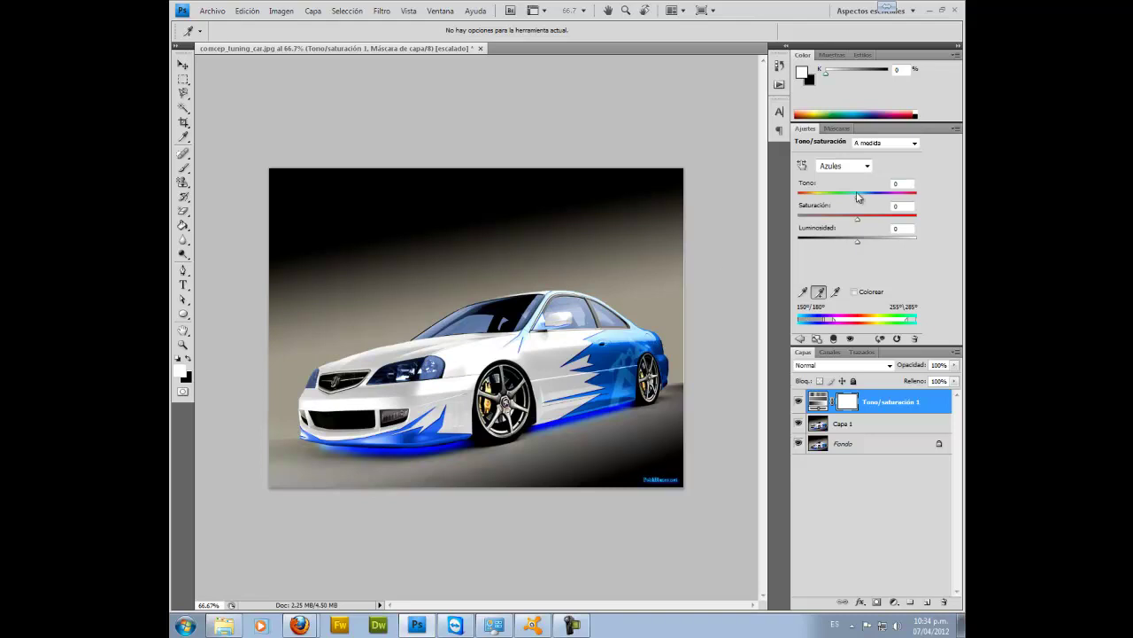
- Set the Blues to Tono +31, Saturación -25, Luminosidad -100, turning the flames black
{"action": "mouse_move", "coordinate": [858, 200]}
{"action": "left_mouse_down"}
{"action": "mouse_move", "coordinate": [896, 202]}
{"action": "mouse_move", "coordinate": [835, 206]}
{"action": "left_mouse_up"}
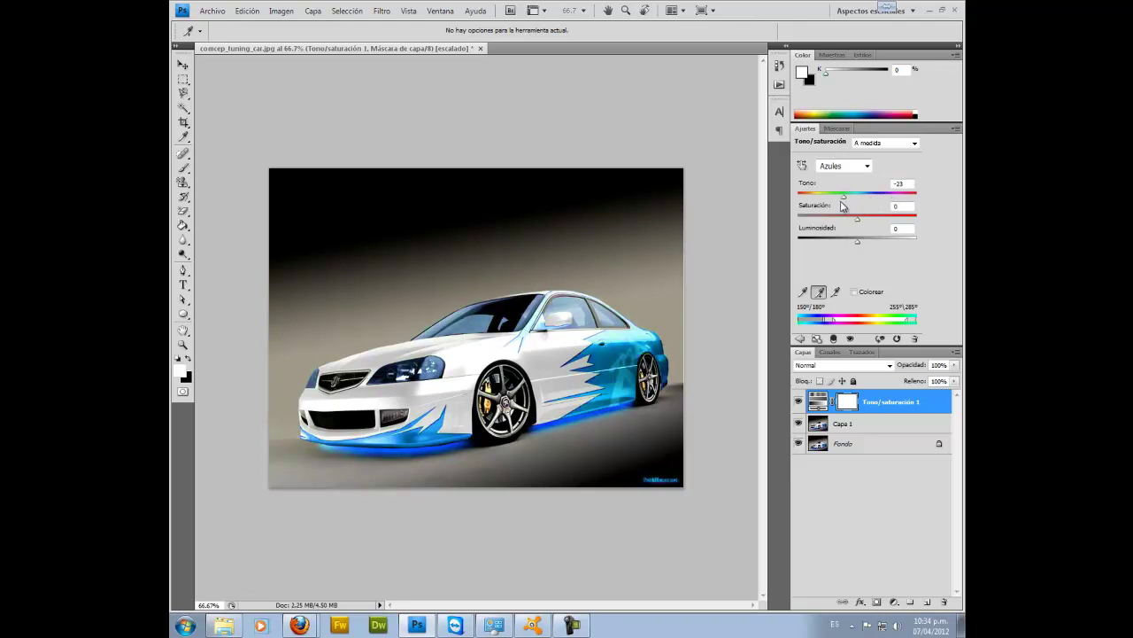
{"action": "mouse_move", "coordinate": [857, 218]}
{"action": "left_mouse_down"}
{"action": "mouse_move", "coordinate": [847, 225]}
{"action": "mouse_move", "coordinate": [921, 220]}
{"action": "left_mouse_up"}
{"action": "left_click_drag", "start_coordinate": [857, 244], "coordinate": [760, 247]}
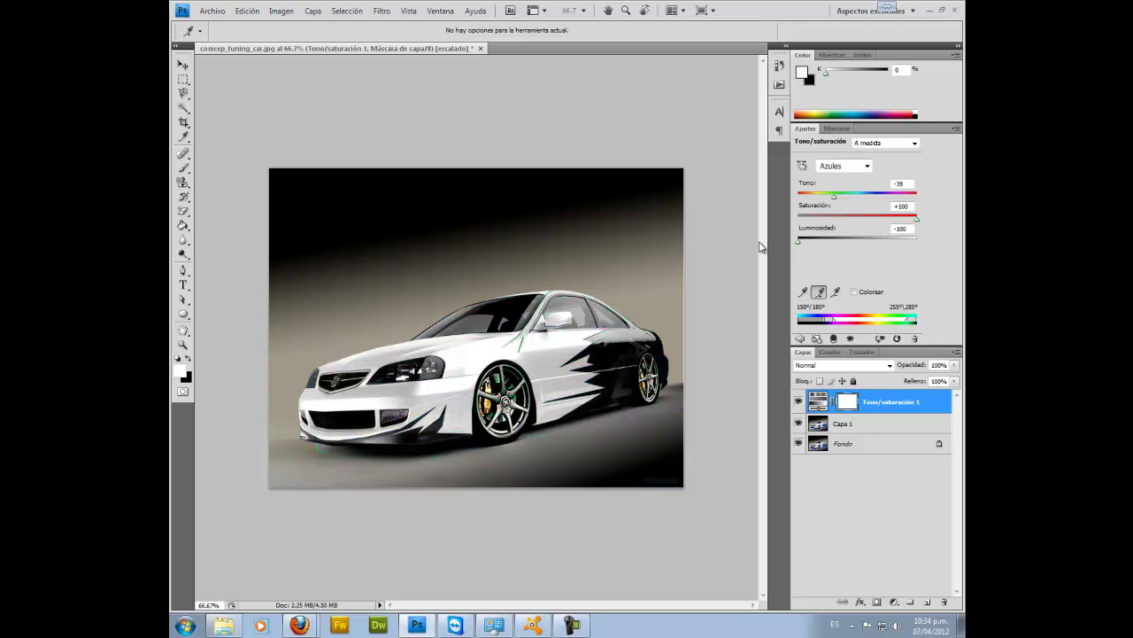
{"action": "mouse_move", "coordinate": [840, 200]}
{"action": "left_mouse_down"}
{"action": "mouse_move", "coordinate": [858, 200]}
{"action": "mouse_move", "coordinate": [870, 223]}
{"action": "mouse_move", "coordinate": [831, 219]}
{"action": "mouse_move", "coordinate": [906, 203]}
{"action": "mouse_move", "coordinate": [876, 204]}
{"action": "left_mouse_up"}
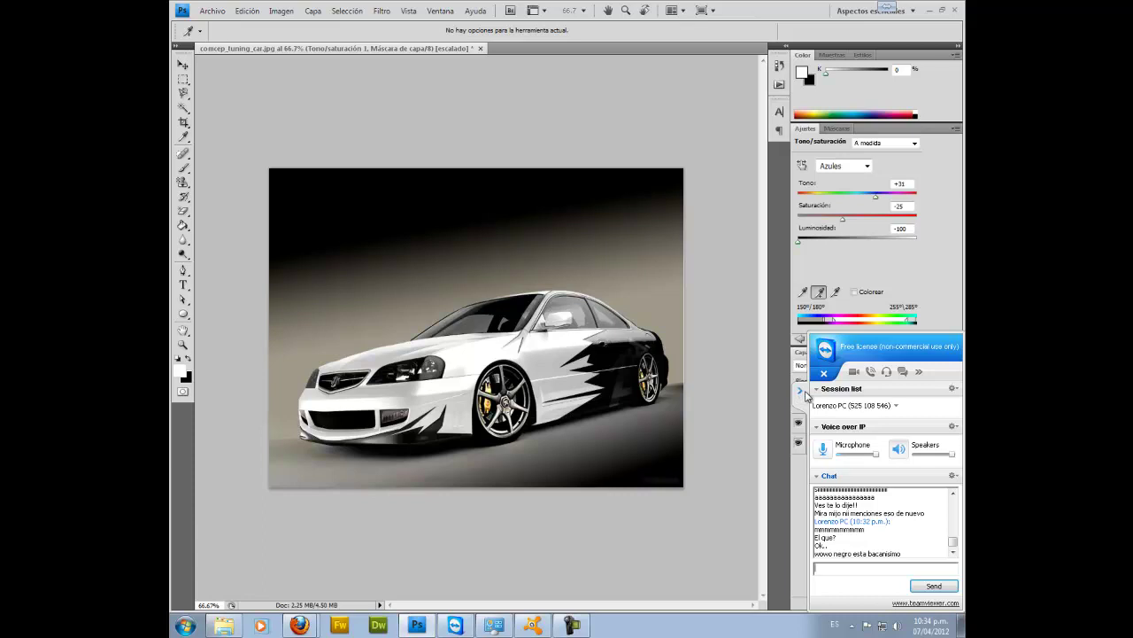
{"action": "left_click", "coordinate": [804, 392]}
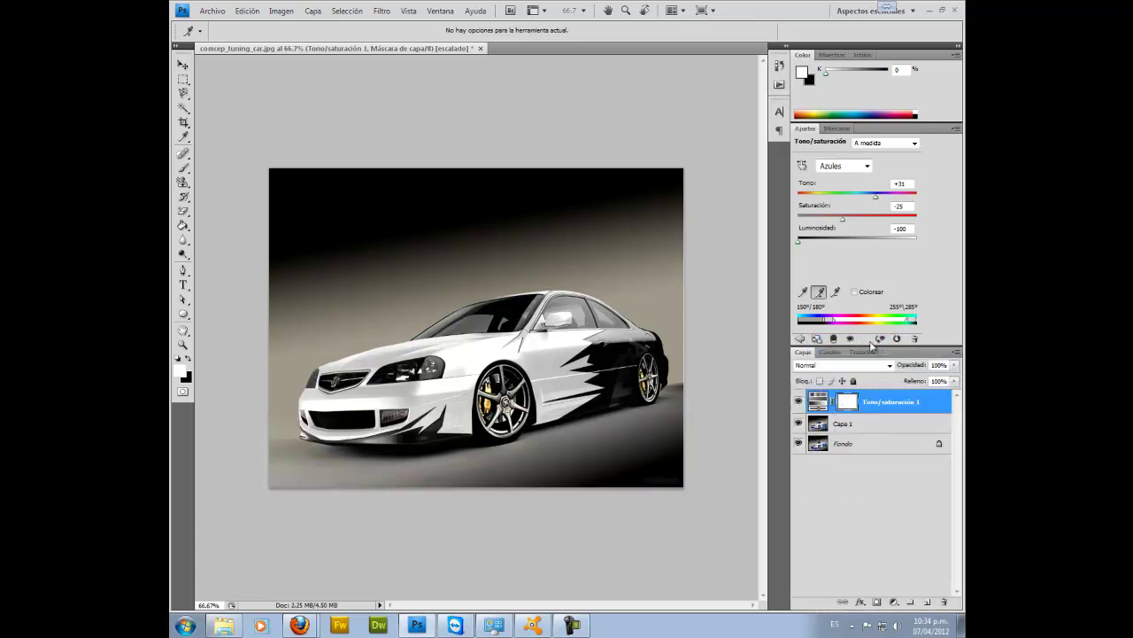
{"action": "left_click", "coordinate": [894, 142]}
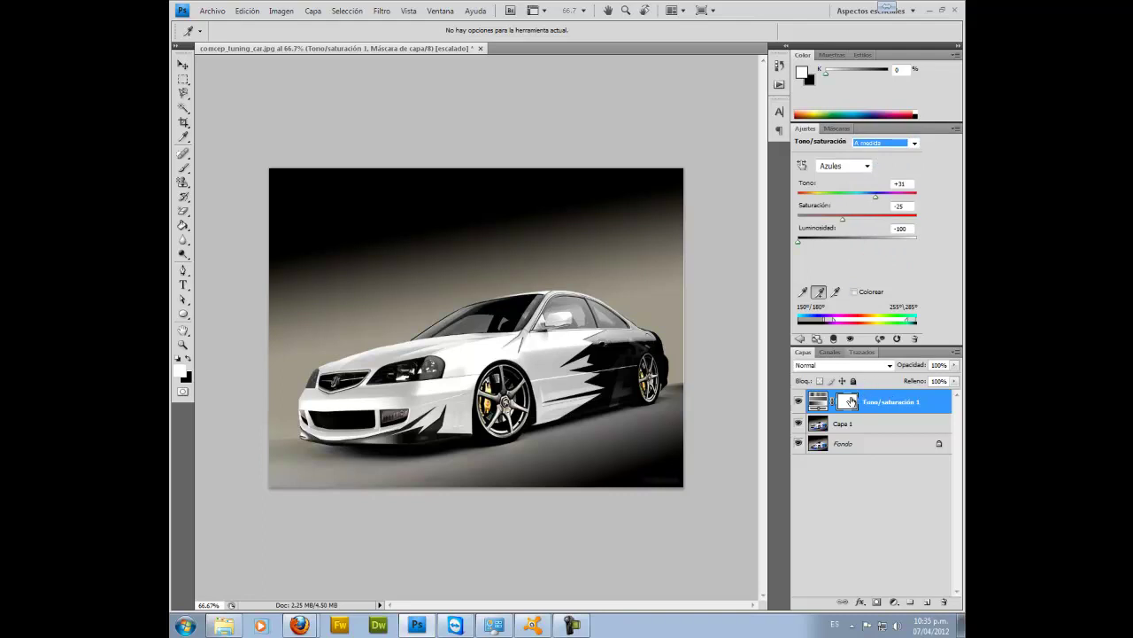
- Zoom to the car's side, target the adjustment mask, set black foreground and a 24-pixel brush
{"action": "key", "text": "ctrl+plus"}
{"action": "key", "text": "ctrl+plus"}
{"action": "left_click_drag", "start_coordinate": [677, 399], "coordinate": [591, 329]}
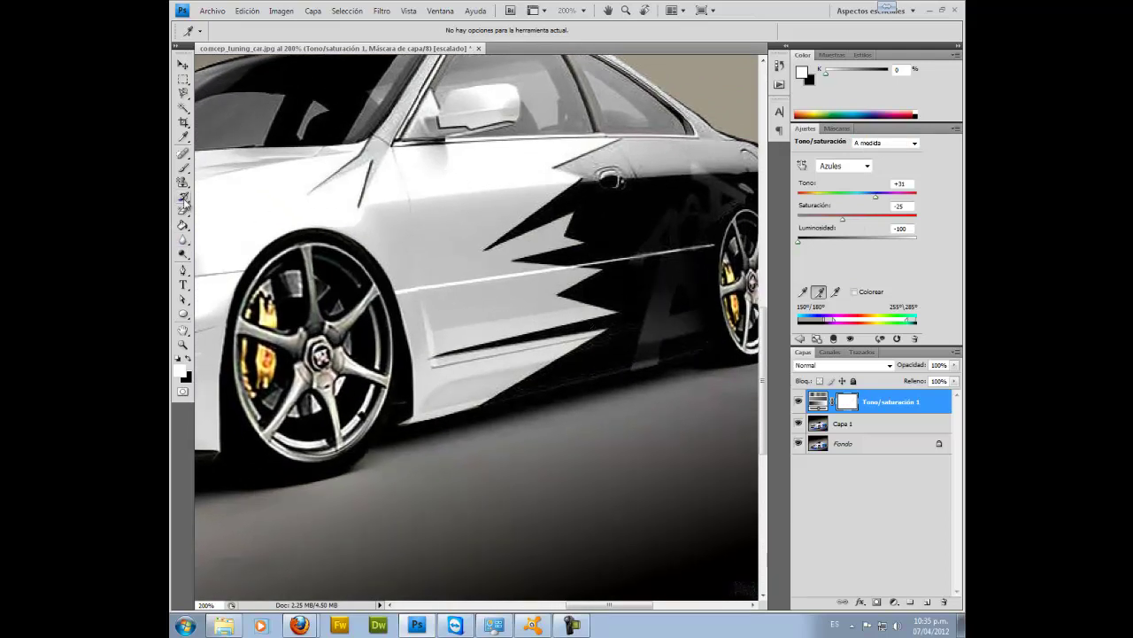
{"action": "left_click", "coordinate": [184, 168]}
{"action": "left_click_drag", "start_coordinate": [516, 306], "coordinate": [460, 305]}
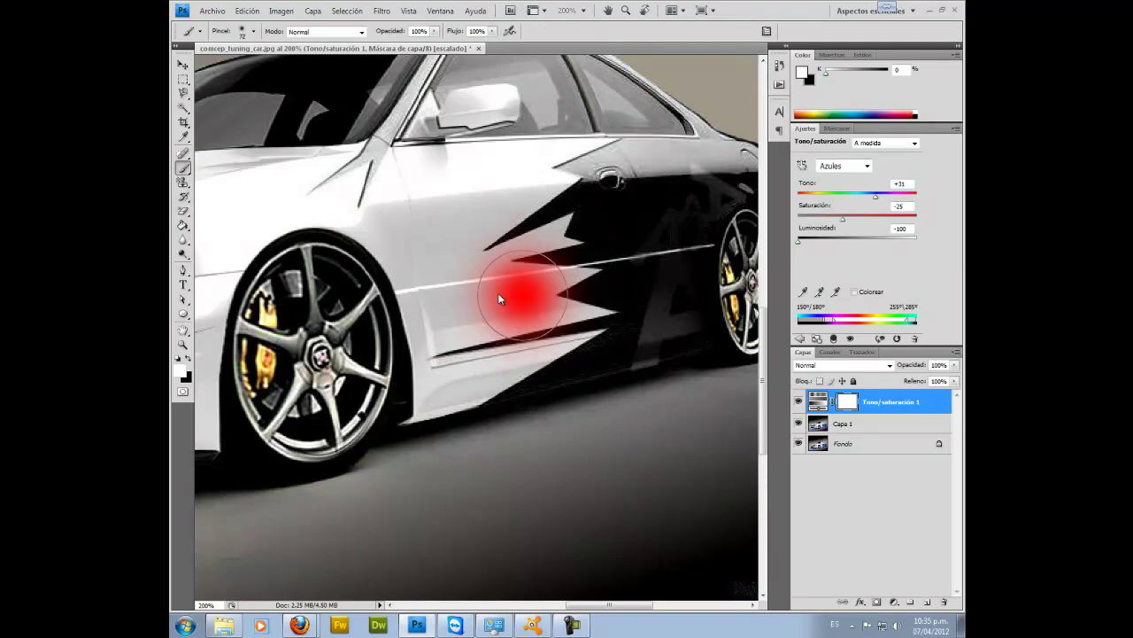
{"action": "left_click", "coordinate": [192, 360]}
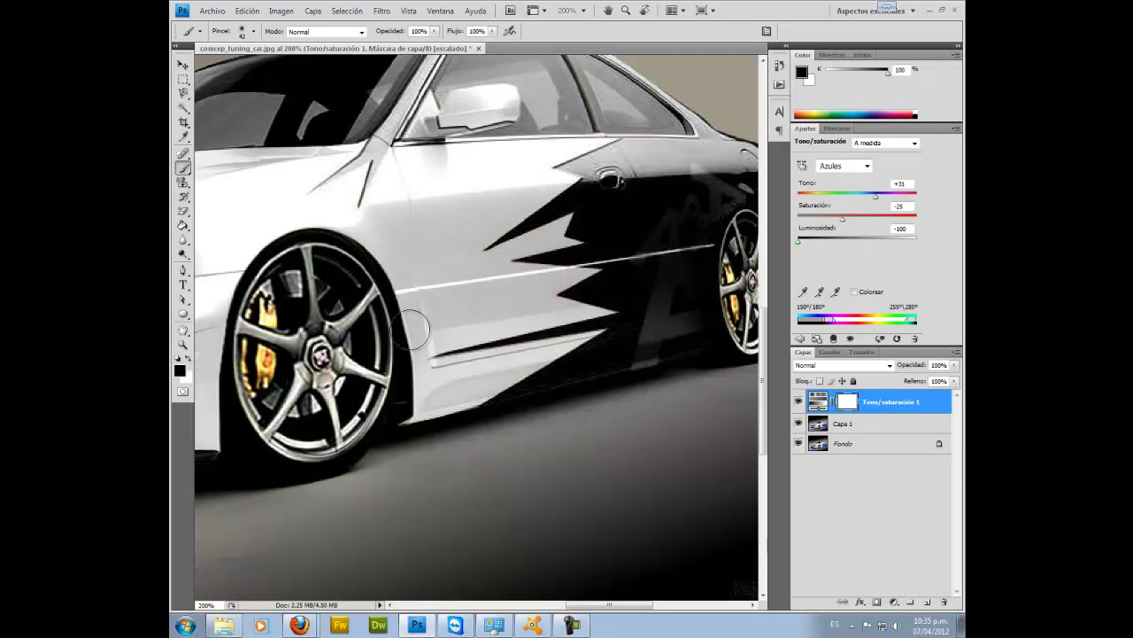
{"action": "left_click_drag", "start_coordinate": [654, 345], "coordinate": [643, 357]}
- Paint a large blue A on the mask ahead of the rear wheel and touch up its base
{"action": "mouse_move", "coordinate": [644, 358]}
{"action": "left_mouse_down"}
{"action": "mouse_move", "coordinate": [666, 282]}
{"action": "mouse_move", "coordinate": [714, 314]}
{"action": "left_mouse_up"}
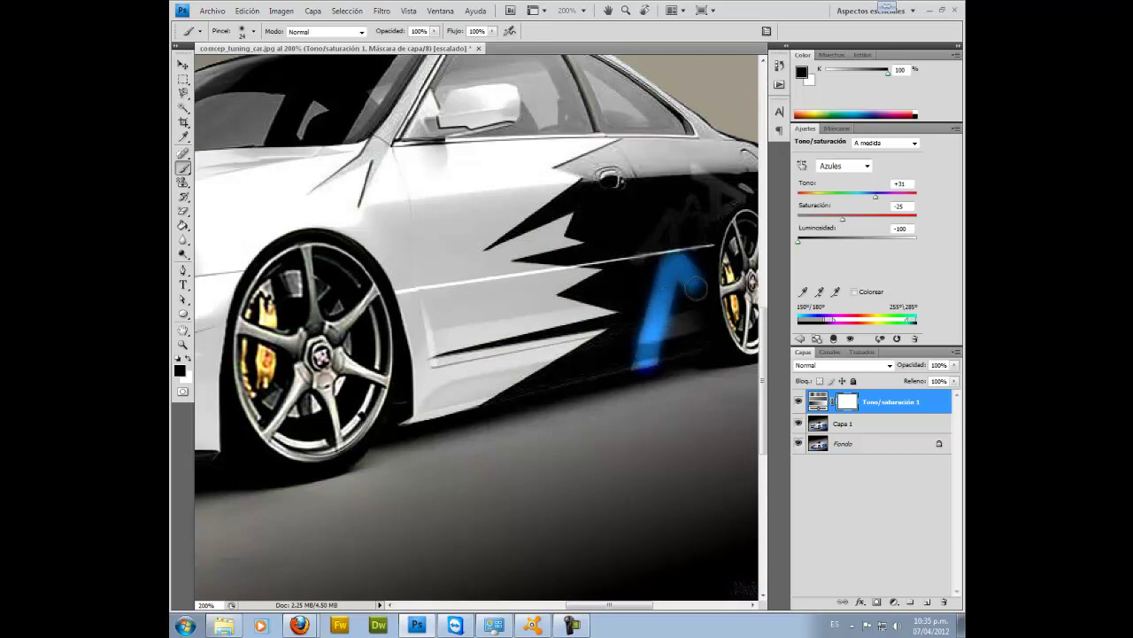
{"action": "mouse_move", "coordinate": [714, 314]}
{"action": "left_mouse_down"}
{"action": "mouse_move", "coordinate": [667, 330]}
{"action": "mouse_move", "coordinate": [648, 372]}
{"action": "left_mouse_up"}
{"action": "key", "text": "bracketleft"}
{"action": "left_click", "coordinate": [645, 361]}
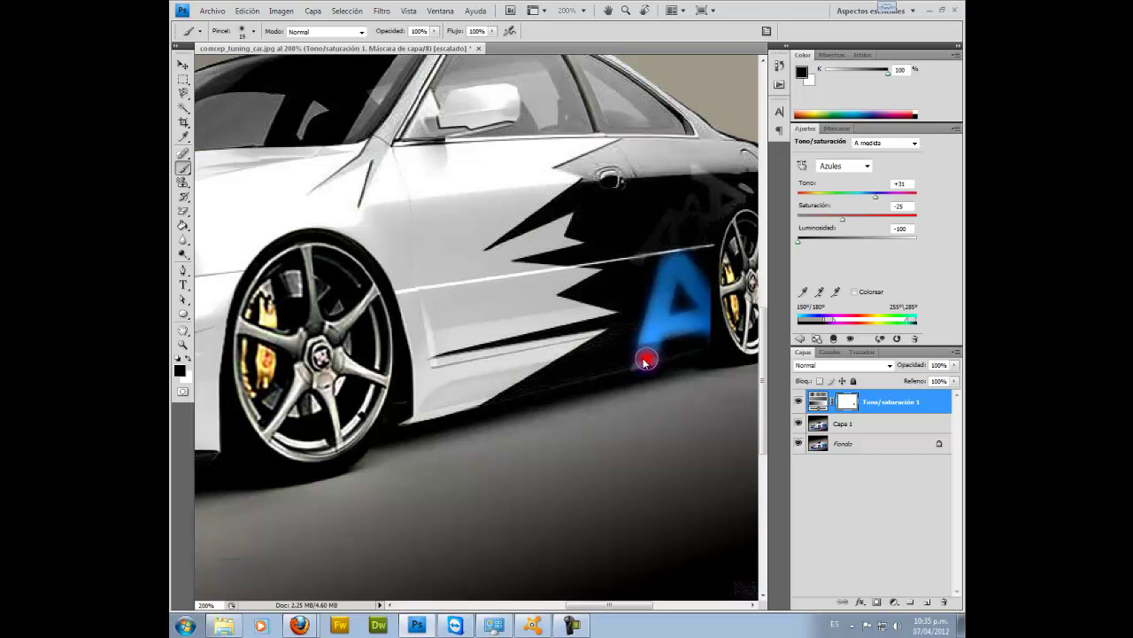
{"action": "scroll", "coordinate": [640, 365], "scroll_direction": "up", "scroll_amount": 3}
{"action": "key", "text": "bracketleft"}
{"action": "key", "text": "bracketleft"}
{"action": "left_click", "coordinate": [628, 366]}
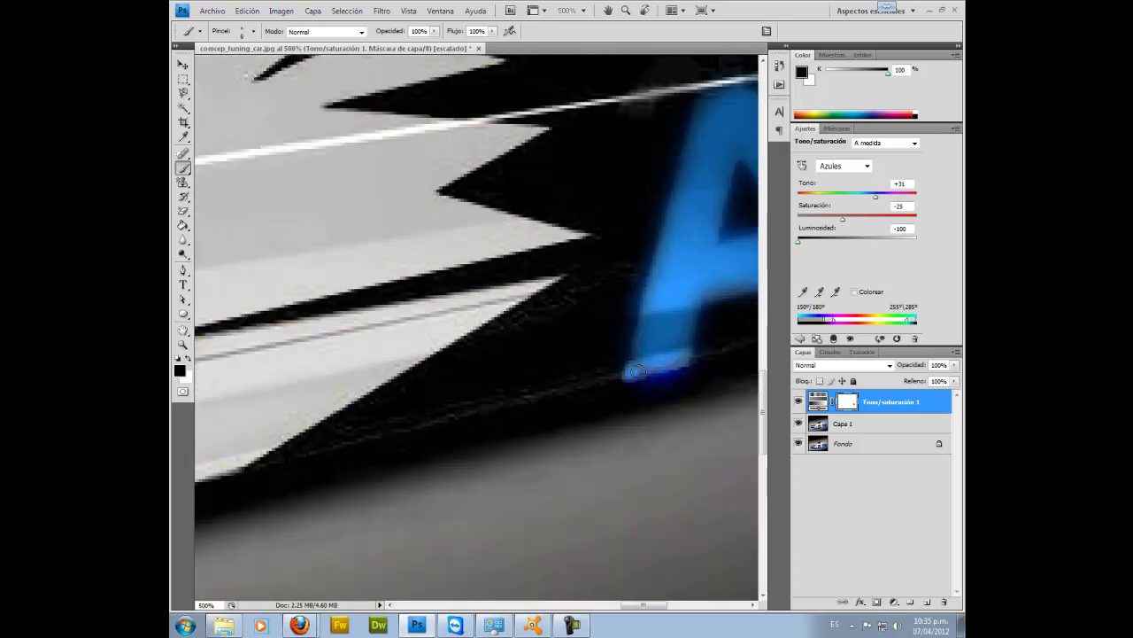
{"action": "left_click_drag", "start_coordinate": [651, 366], "coordinate": [675, 355]}
{"action": "scroll", "coordinate": [680, 342], "scroll_direction": "down", "scroll_amount": 2}
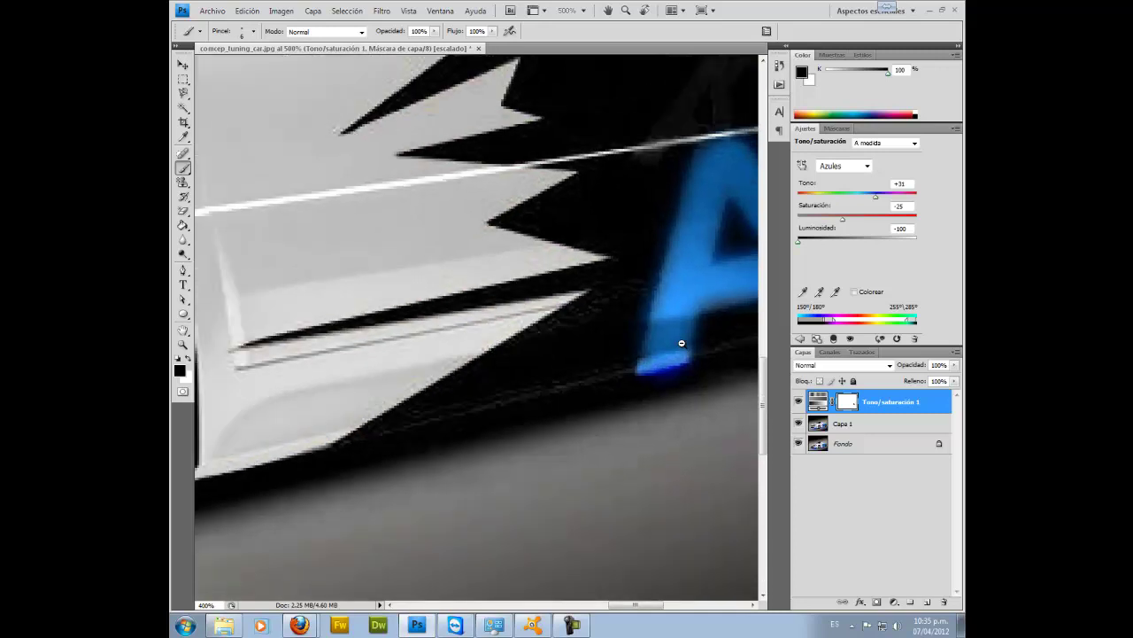
{"action": "scroll", "coordinate": [680, 343], "scroll_direction": "down", "scroll_amount": 1}
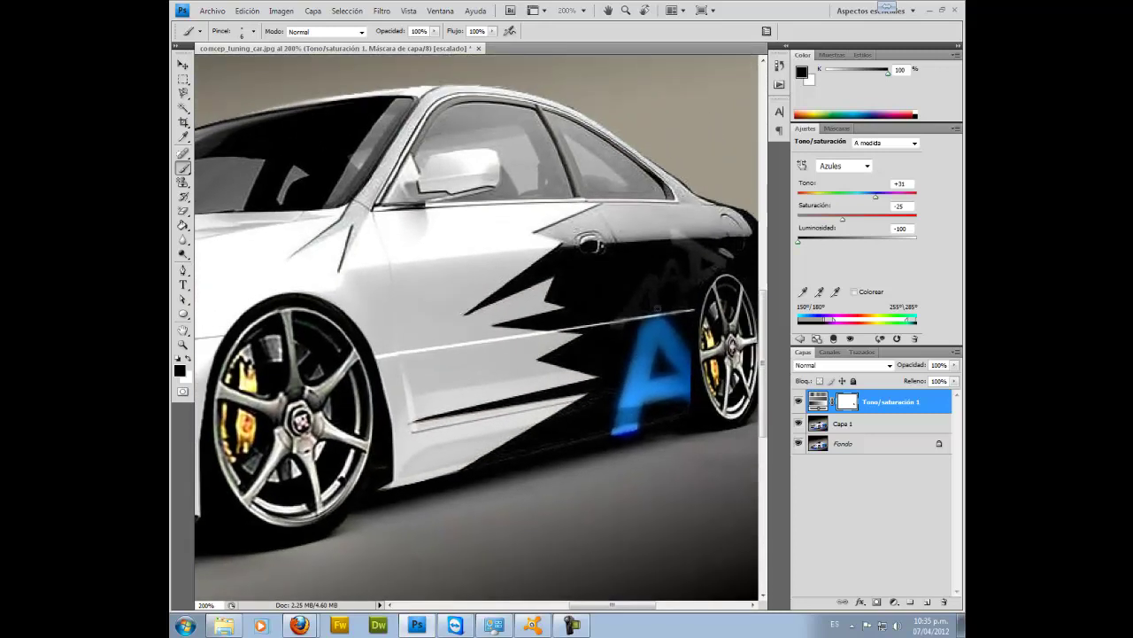
{"action": "scroll", "coordinate": [622, 320], "scroll_direction": "up", "scroll_amount": 1}
{"action": "scroll", "coordinate": [620, 324], "scroll_direction": "up", "scroll_amount": 1}
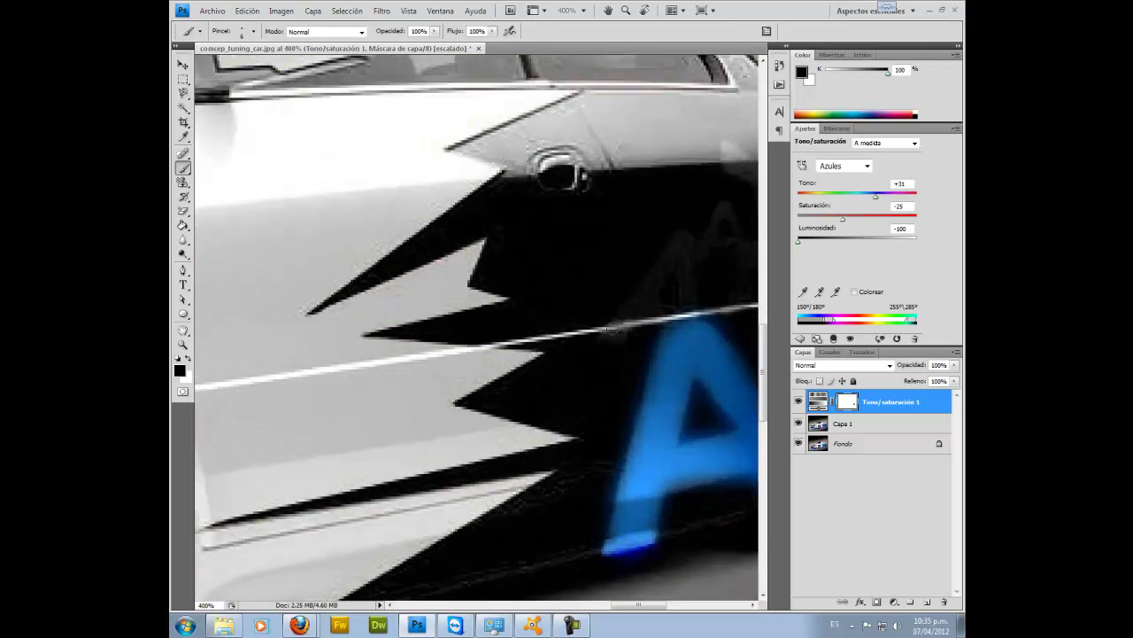
{"action": "mouse_move", "coordinate": [611, 331]}
{"action": "left_mouse_down"}
{"action": "mouse_move", "coordinate": [681, 240]}
{"action": "mouse_move", "coordinate": [686, 301]}
{"action": "left_mouse_up"}
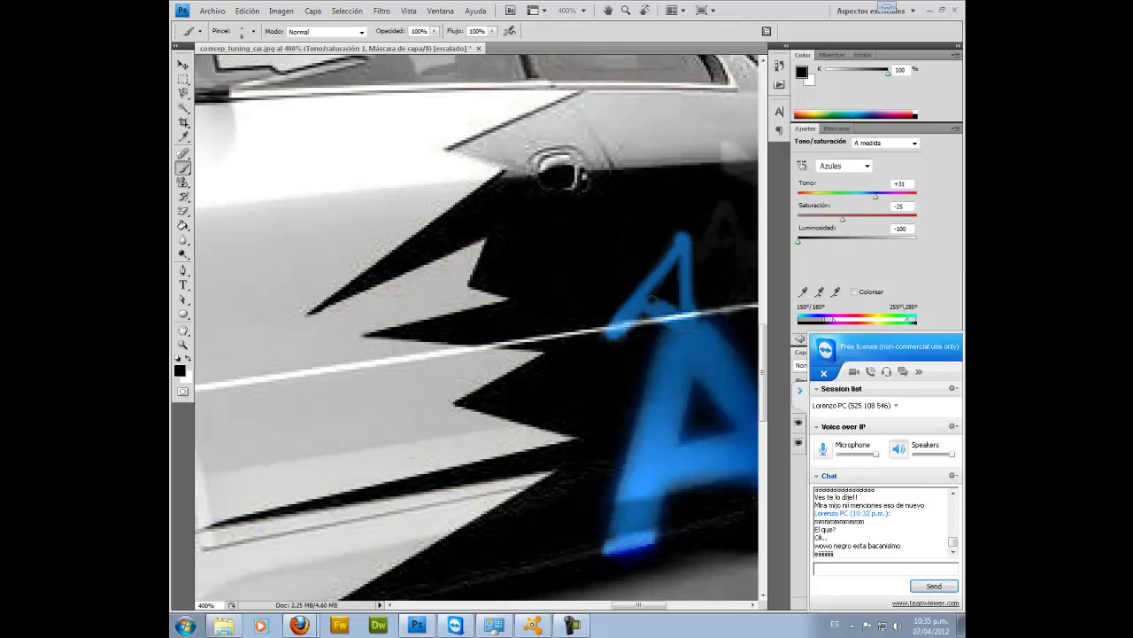
- Paint a peaked second A and a third letter shape on the mask toward the door handle
{"action": "key", "text": "ctrl+minus"}
{"action": "key", "text": "ctrl+minus"}
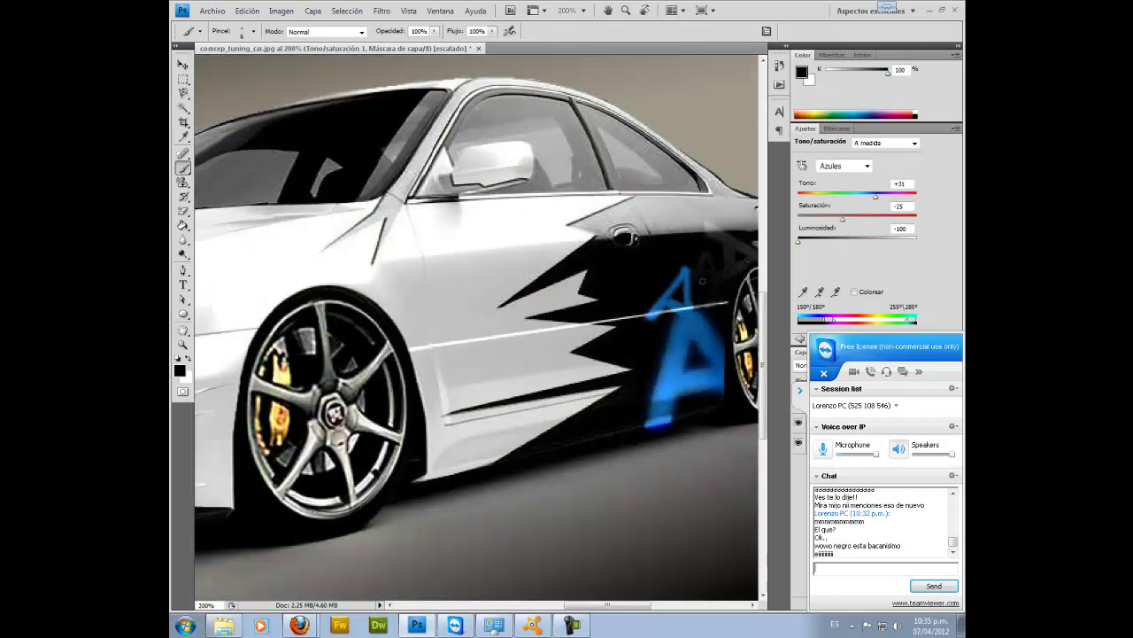
{"action": "left_click_drag", "start_coordinate": [585, 303], "coordinate": [550, 313]}
{"action": "scroll", "coordinate": [565, 303], "scroll_direction": "up", "scroll_amount": 1}
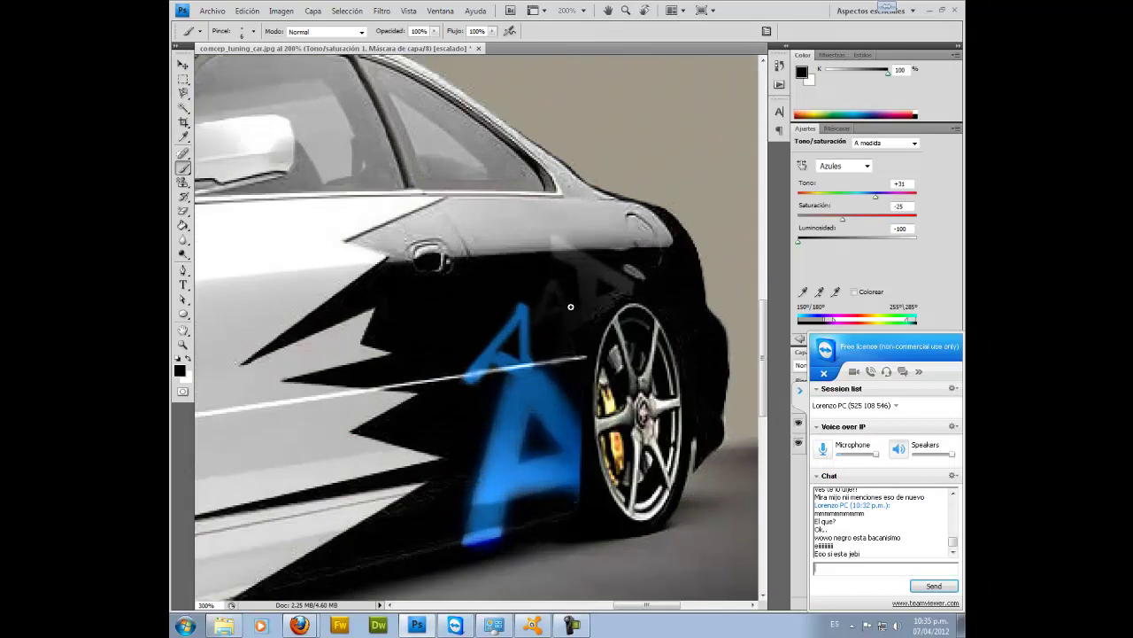
{"action": "scroll", "coordinate": [565, 303], "scroll_direction": "up", "scroll_amount": 1}
{"action": "scroll", "coordinate": [565, 303], "scroll_direction": "up", "scroll_amount": 1}
{"action": "mouse_move", "coordinate": [518, 332]}
{"action": "left_mouse_down"}
{"action": "mouse_move", "coordinate": [578, 329]}
{"action": "mouse_move", "coordinate": [563, 316]}
{"action": "mouse_move", "coordinate": [631, 305]}
{"action": "mouse_move", "coordinate": [666, 285]}
{"action": "mouse_move", "coordinate": [556, 221]}
{"action": "left_mouse_up"}
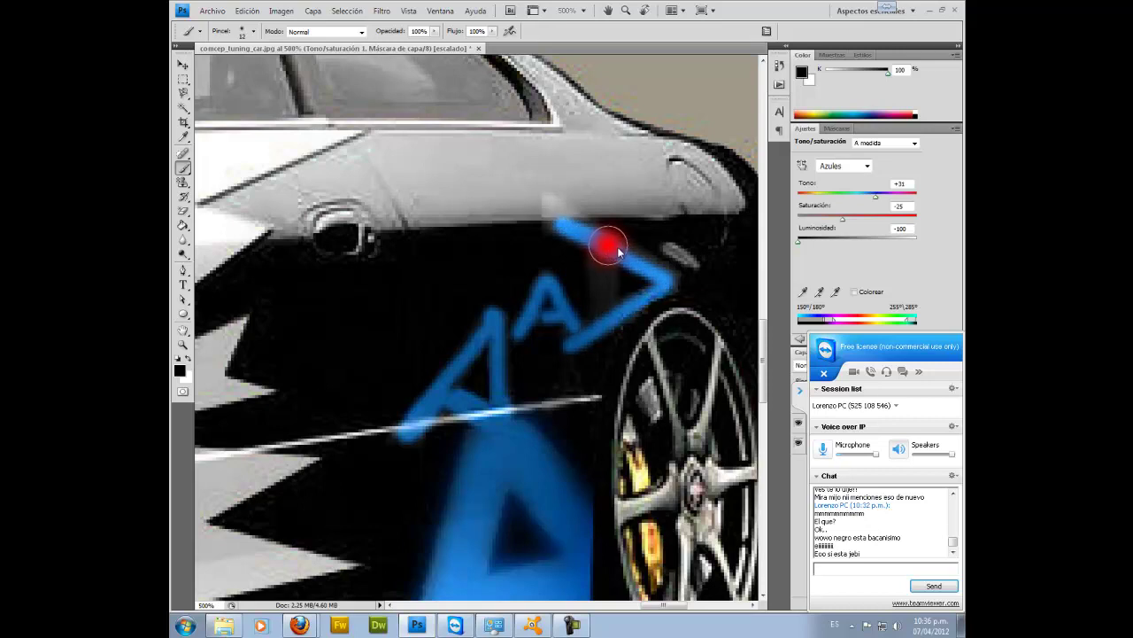
{"action": "mouse_move", "coordinate": [567, 226]}
{"action": "left_mouse_down"}
{"action": "mouse_move", "coordinate": [562, 217]}
{"action": "mouse_move", "coordinate": [662, 278]}
{"action": "left_mouse_up"}
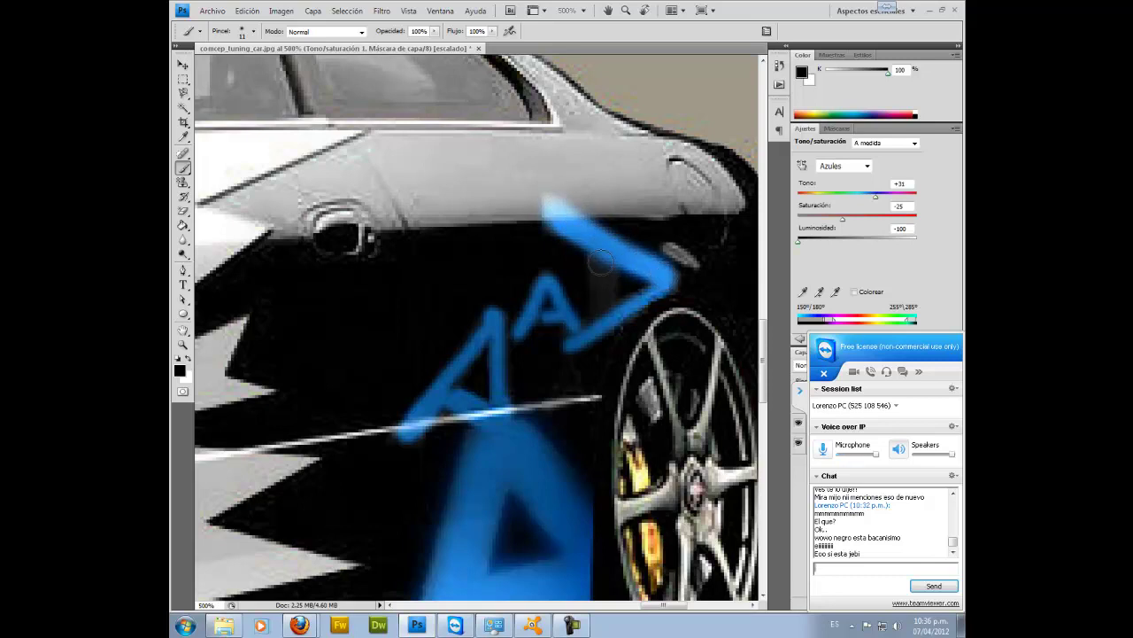
{"action": "left_click_drag", "start_coordinate": [614, 255], "coordinate": [600, 320]}
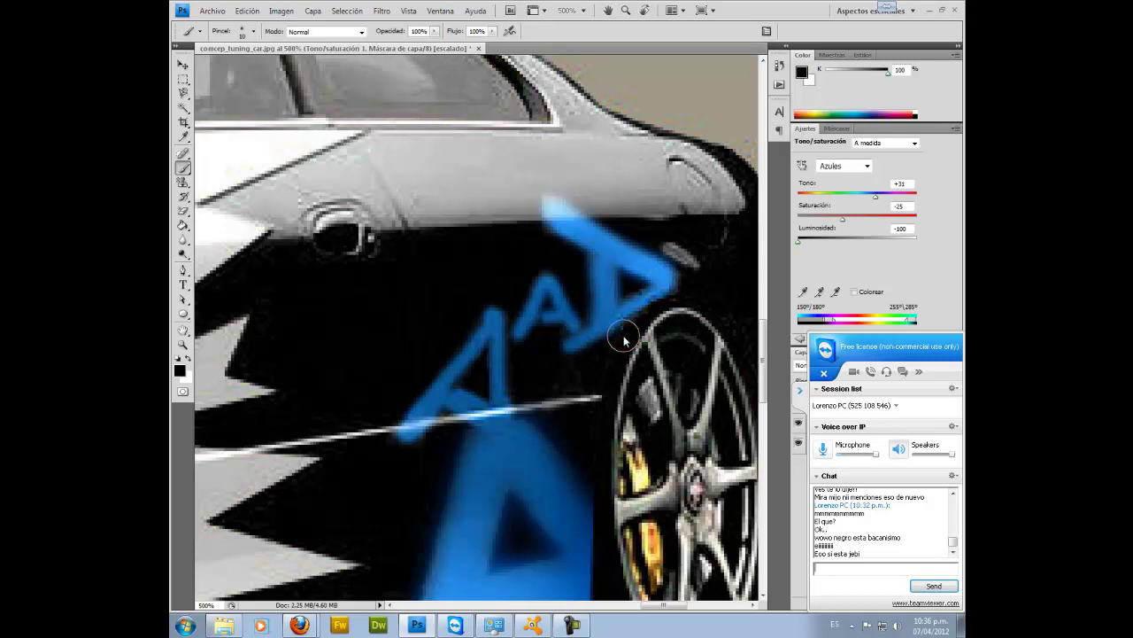
{"action": "scroll", "coordinate": [609, 335], "scroll_direction": "up", "scroll_amount": 4}
{"action": "mouse_move", "coordinate": [433, 346]}
{"action": "left_mouse_down"}
{"action": "mouse_move", "coordinate": [533, 315]}
{"action": "mouse_move", "coordinate": [514, 332]}
{"action": "left_mouse_up"}
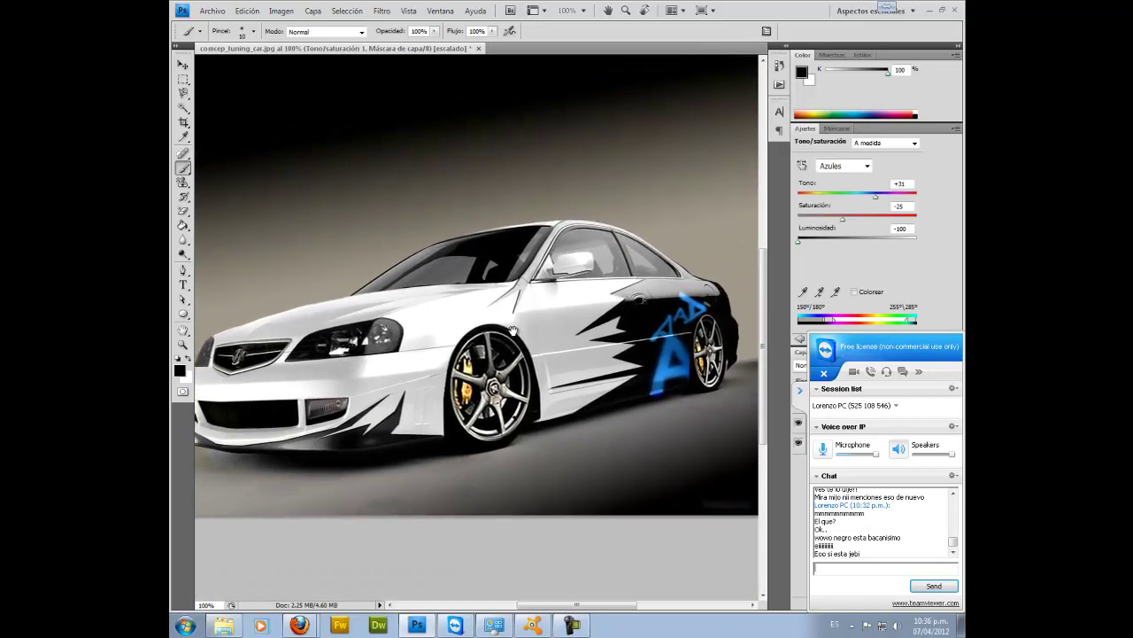
- Clip Tono/saturación 1 to Capa 1, then add an unclipped Fondo copia above it
{"action": "left_click", "coordinate": [801, 392]}
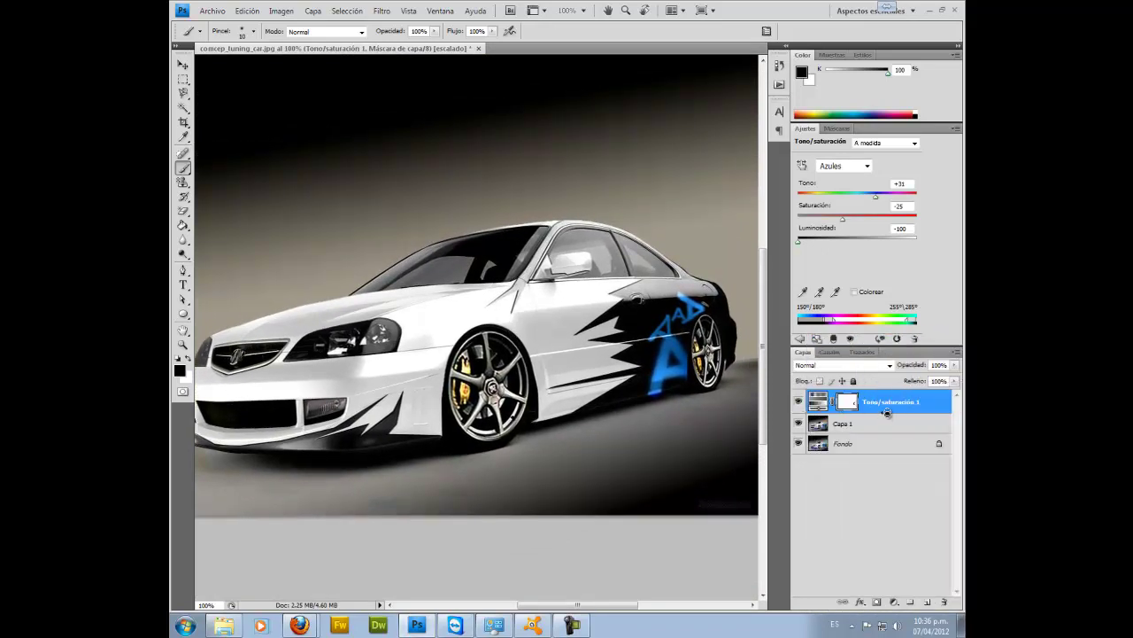
{"action": "left_click", "coordinate": [887, 412], "text": "alt"}
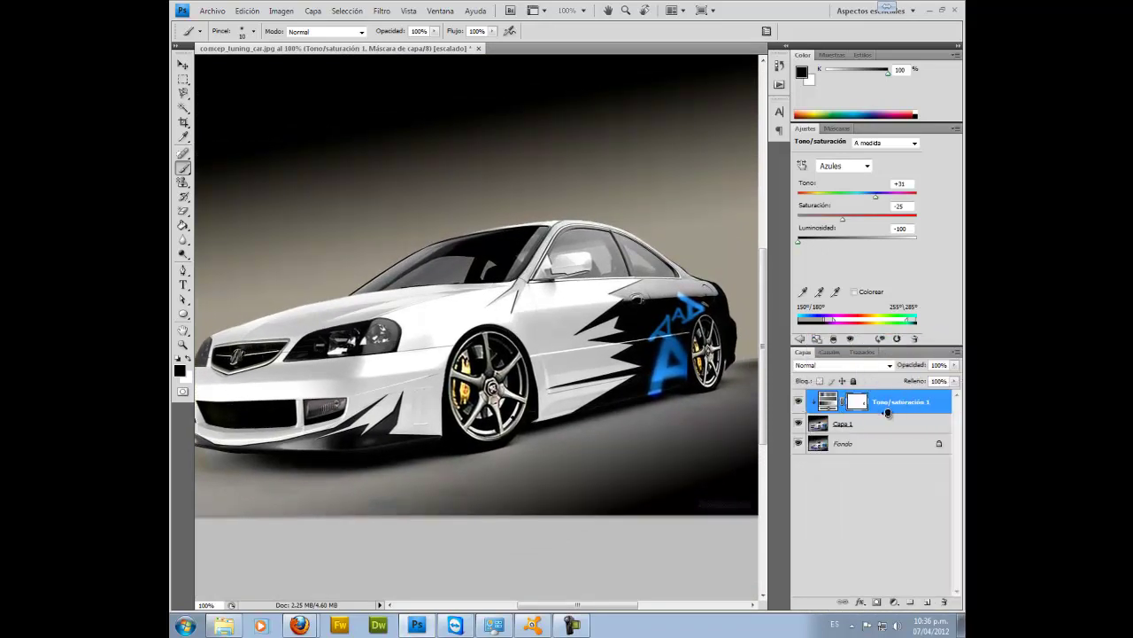
{"action": "left_click", "coordinate": [845, 445]}
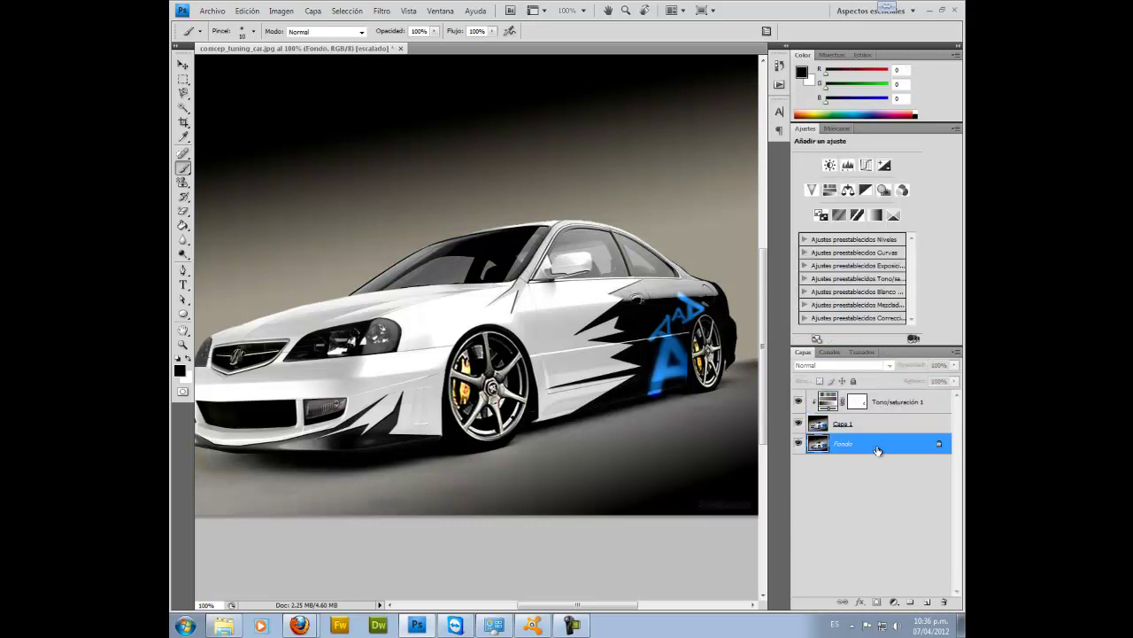
{"action": "key", "text": "ctrl+j"}
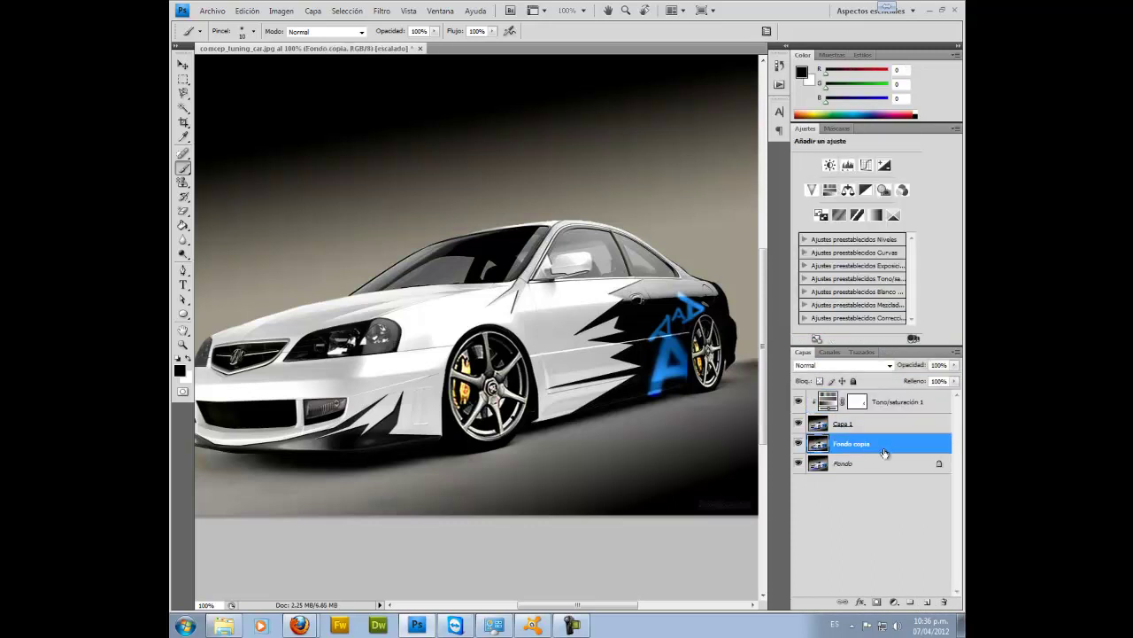
{"action": "left_click_drag", "start_coordinate": [877, 444], "coordinate": [864, 400]}
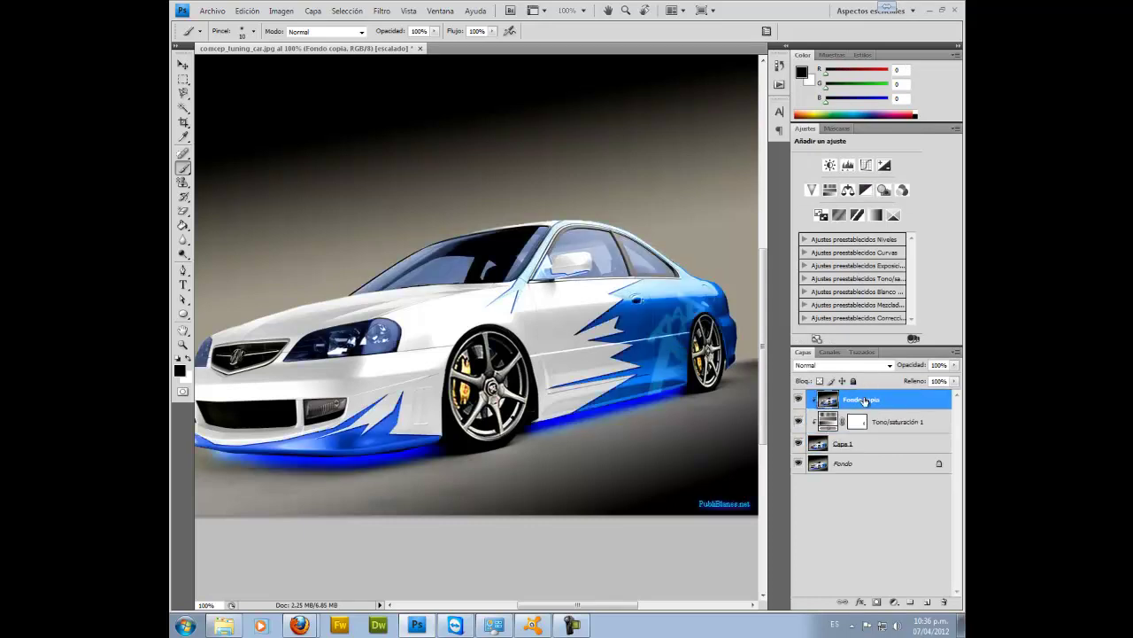
{"action": "left_click", "coordinate": [872, 411], "text": "alt"}
- Duplicate the Tono/saturación 1 adjustment and move the copy to the top of the stack
{"action": "left_click", "coordinate": [865, 424]}
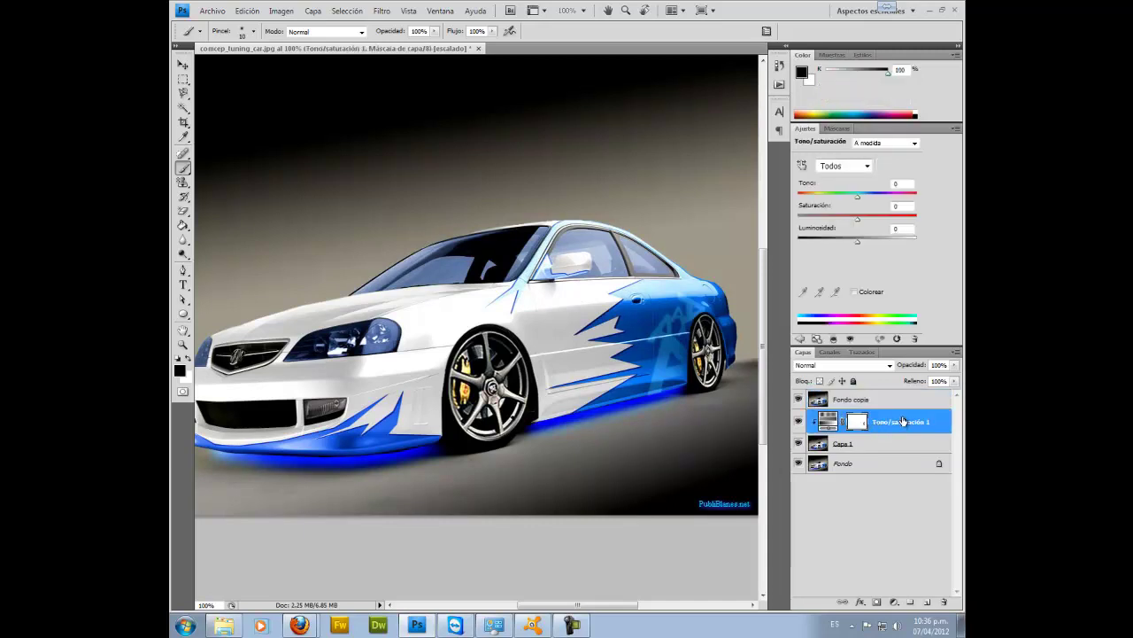
{"action": "key", "text": "ctrl+j"}
{"action": "left_click_drag", "start_coordinate": [903, 418], "coordinate": [889, 399]}
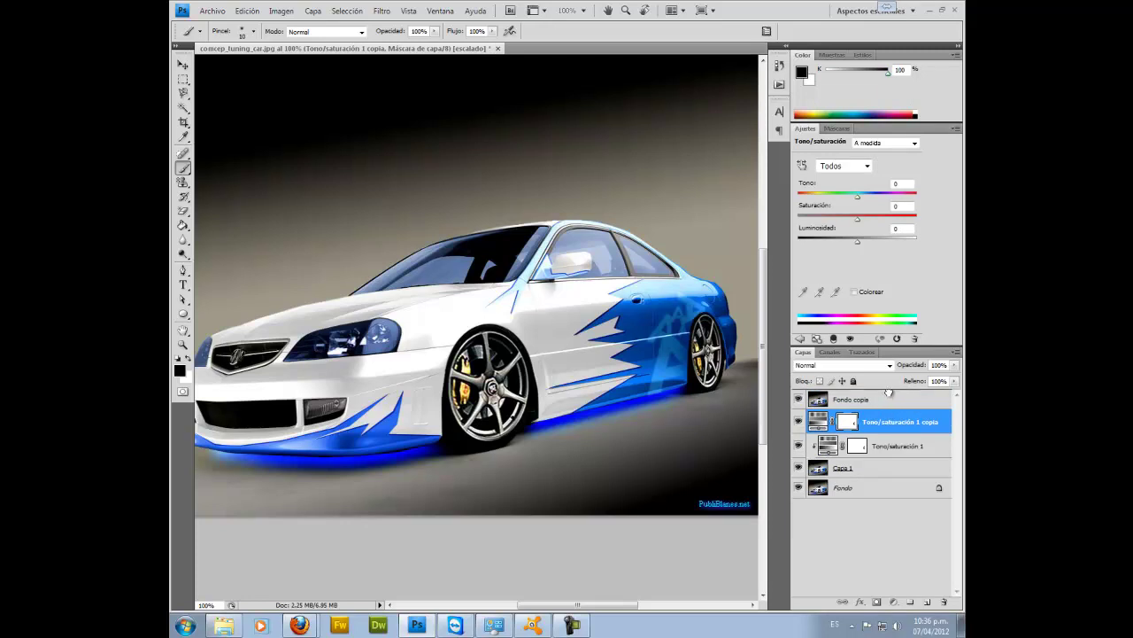
{"action": "left_click_drag", "start_coordinate": [889, 392], "coordinate": [888, 394]}
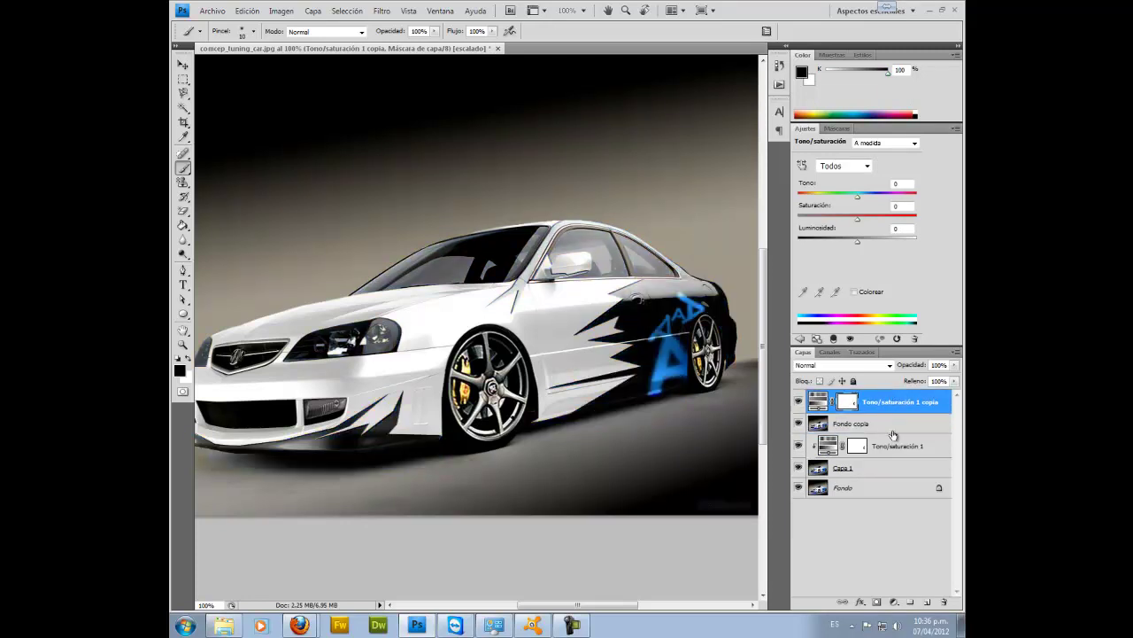
- Target the adjustment copy and switch its channel to Magentas
{"action": "left_click", "coordinate": [503, 364], "text": "ctrl"}
{"action": "left_click", "coordinate": [518, 367], "text": "alt"}
{"action": "left_click", "coordinate": [518, 366], "text": "alt"}
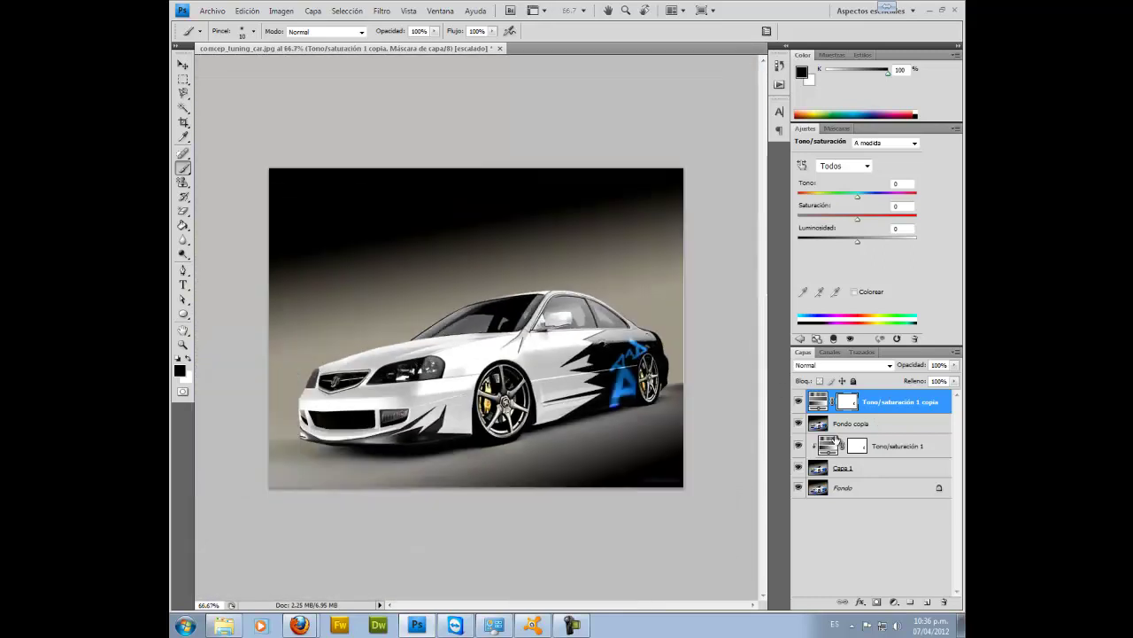
{"action": "left_click", "coordinate": [819, 402]}
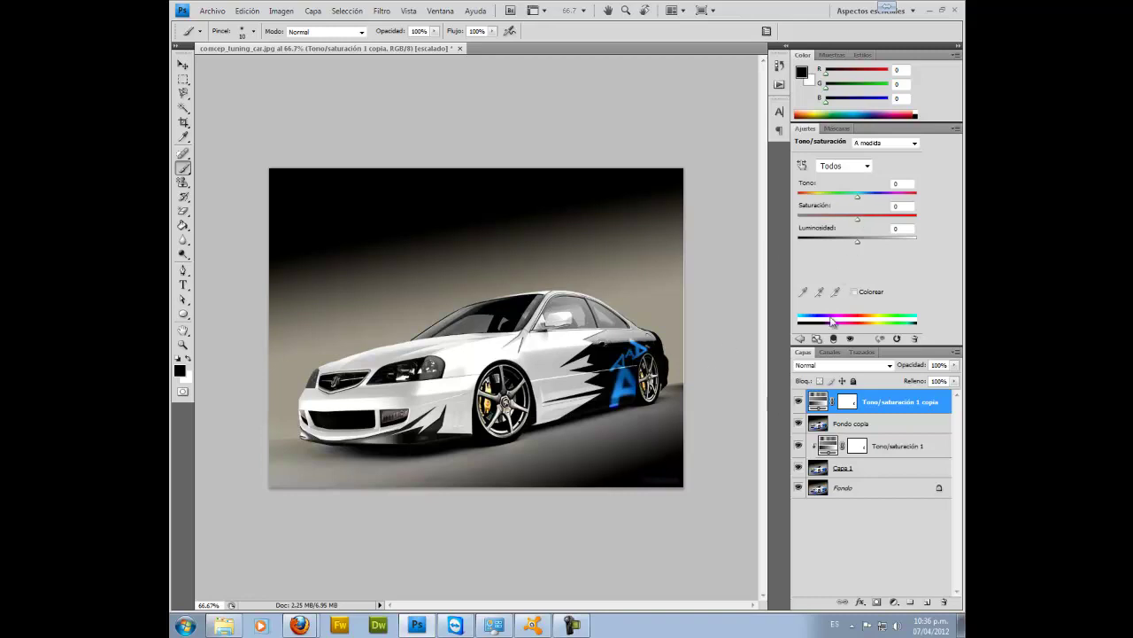
{"action": "left_click", "coordinate": [856, 169]}
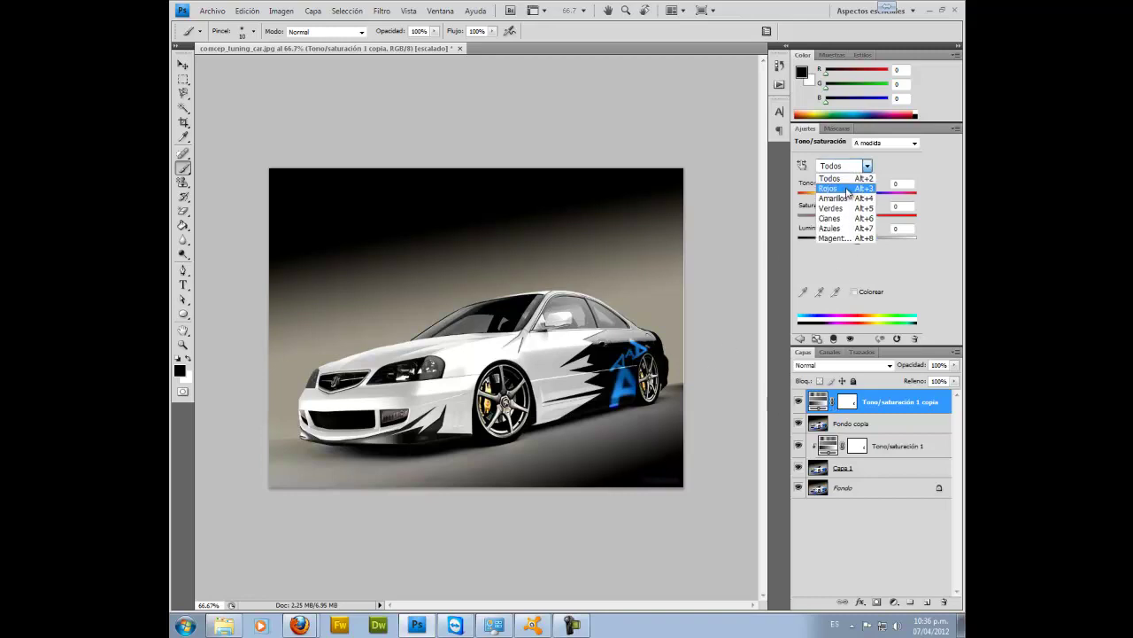
{"action": "left_click", "coordinate": [860, 239]}
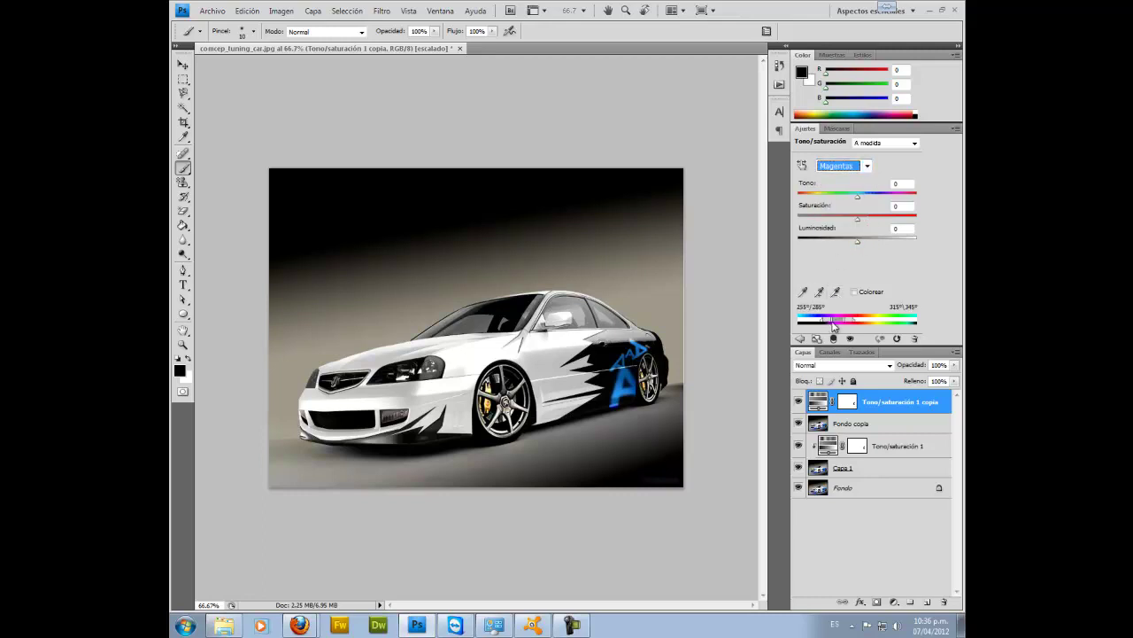
{"action": "left_click", "coordinate": [869, 168]}
- Sample car body and decal colours with the eyedroppers, ending on the Magentas range
{"action": "left_click", "coordinate": [819, 291]}
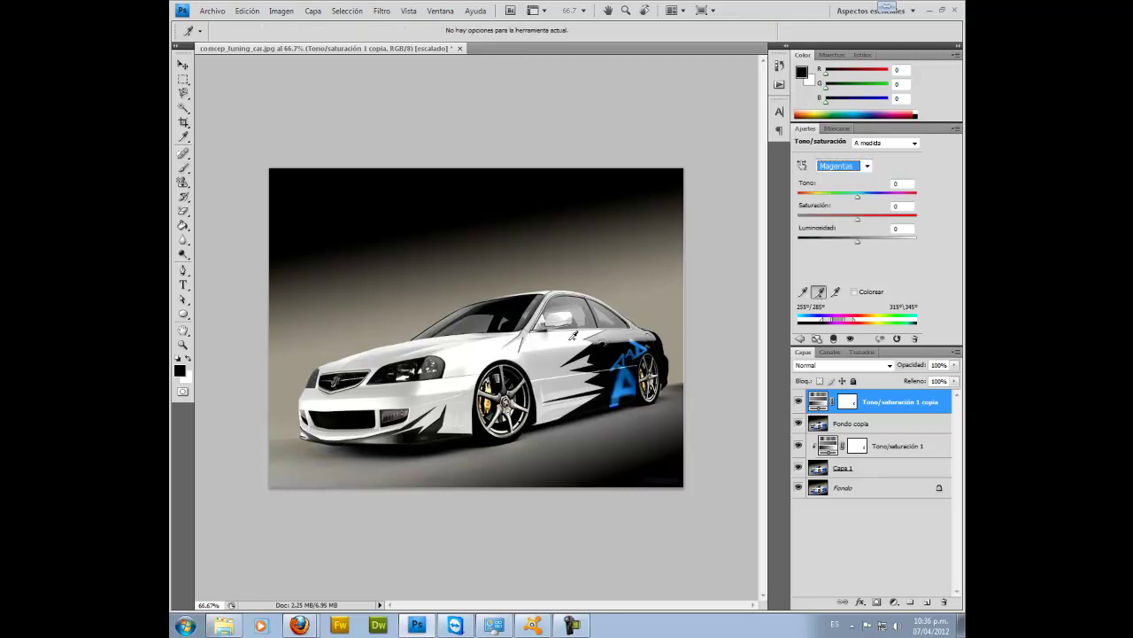
{"action": "left_click", "coordinate": [571, 340]}
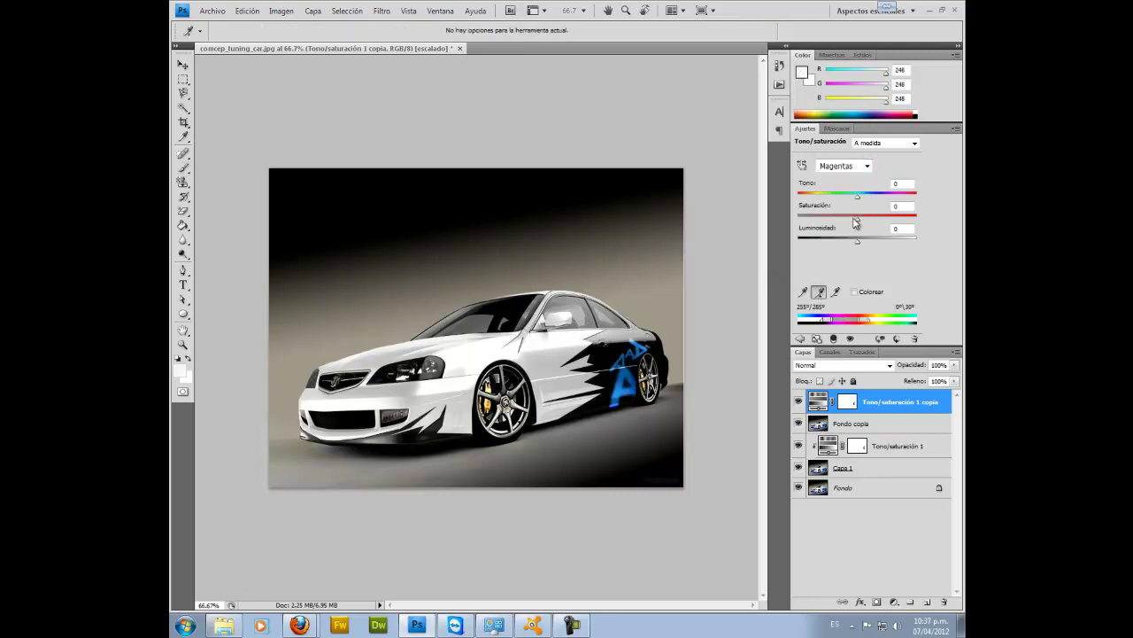
{"action": "left_click", "coordinate": [803, 293]}
{"action": "left_click", "coordinate": [556, 353]}
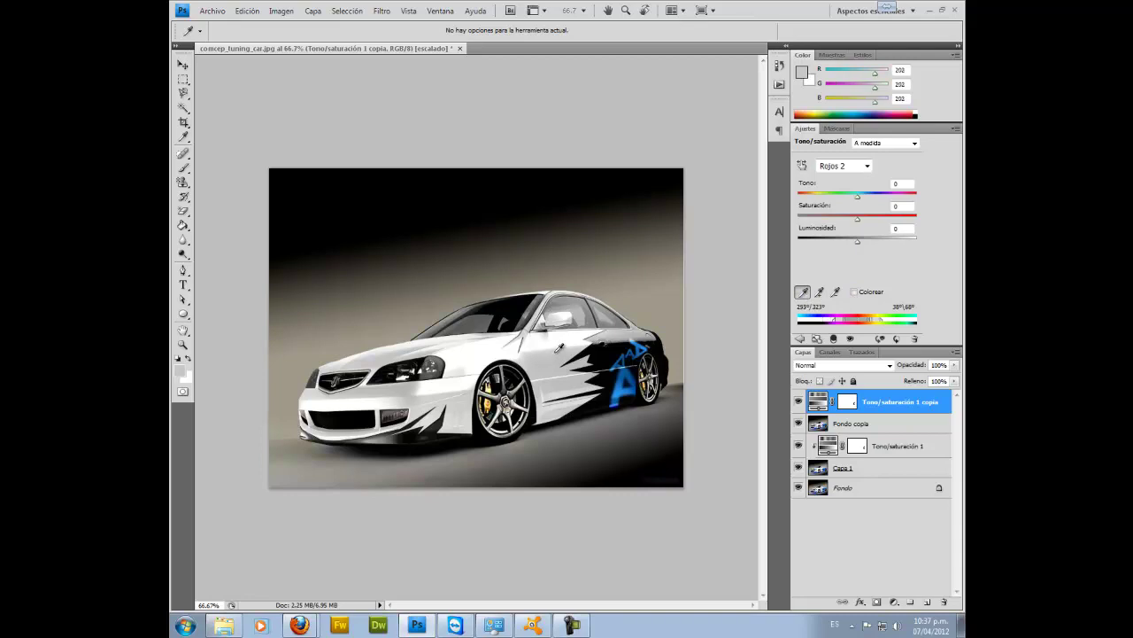
{"action": "left_click", "coordinate": [532, 348]}
{"action": "left_click", "coordinate": [867, 166]}
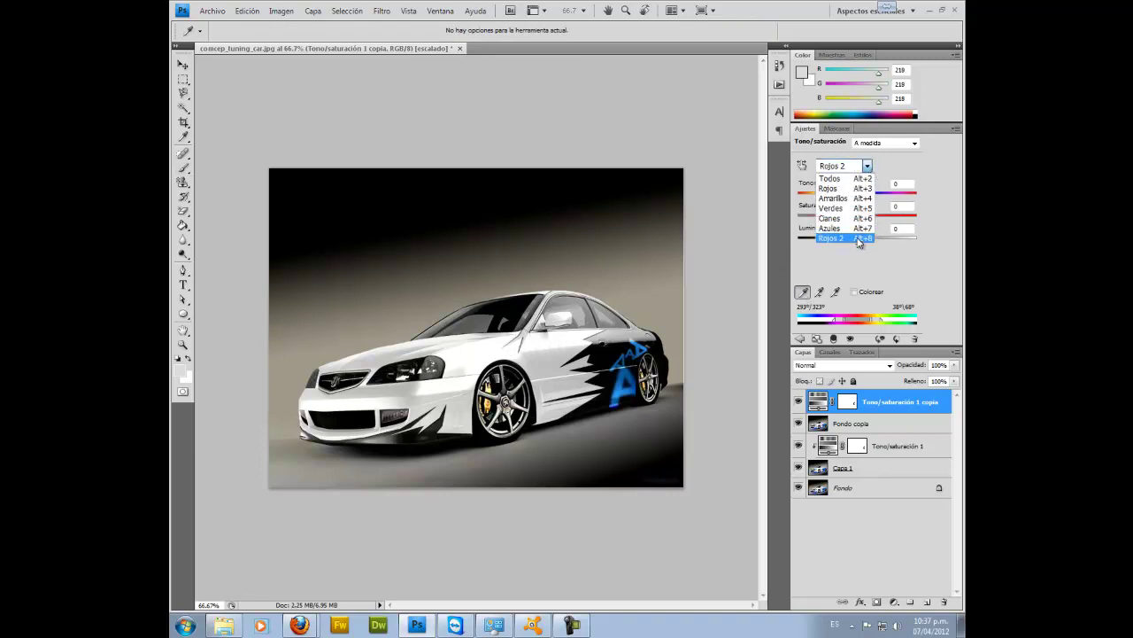
{"action": "left_click", "coordinate": [825, 238]}
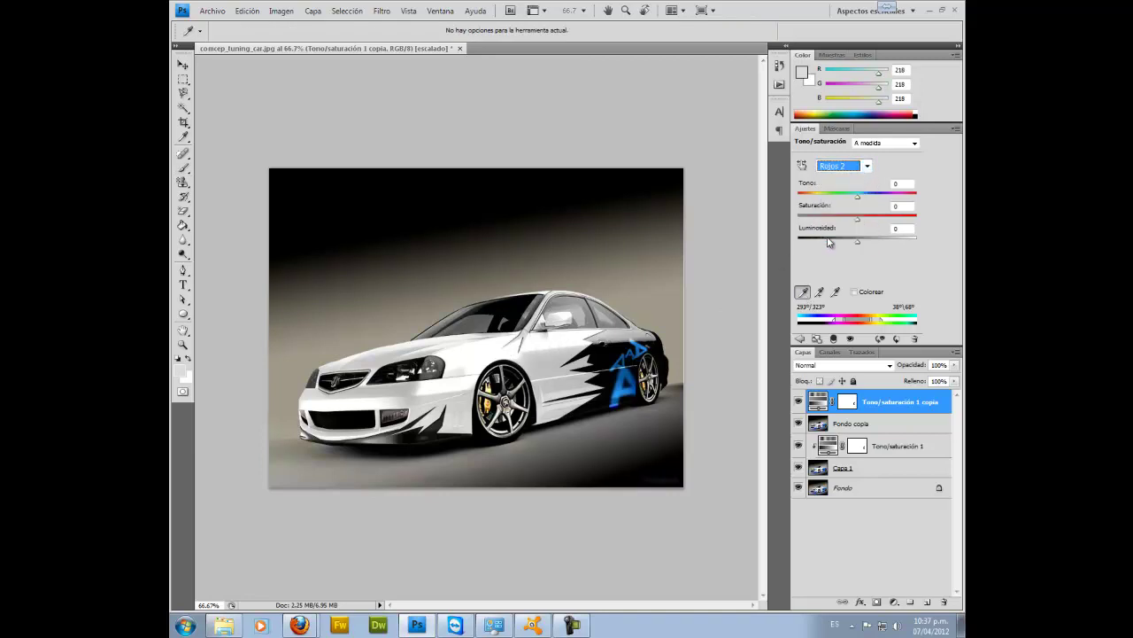
{"action": "left_click", "coordinate": [822, 293]}
{"action": "left_click", "coordinate": [539, 320]}
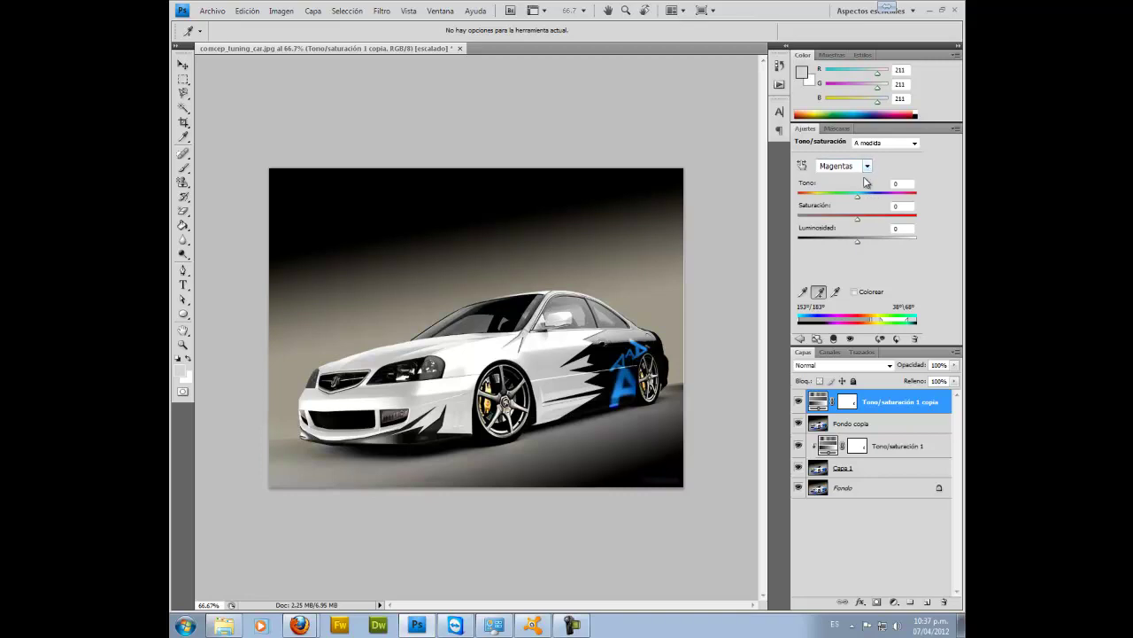
- Try hue and lightness shifts on the magenta decals, then reset the values to 0
{"action": "mouse_move", "coordinate": [857, 199]}
{"action": "left_mouse_down"}
{"action": "mouse_move", "coordinate": [843, 199]}
{"action": "mouse_move", "coordinate": [876, 198]}
{"action": "left_mouse_up"}
{"action": "mouse_move", "coordinate": [857, 247]}
{"action": "left_mouse_down"}
{"action": "mouse_move", "coordinate": [823, 251]}
{"action": "mouse_move", "coordinate": [886, 243]}
{"action": "left_mouse_up"}
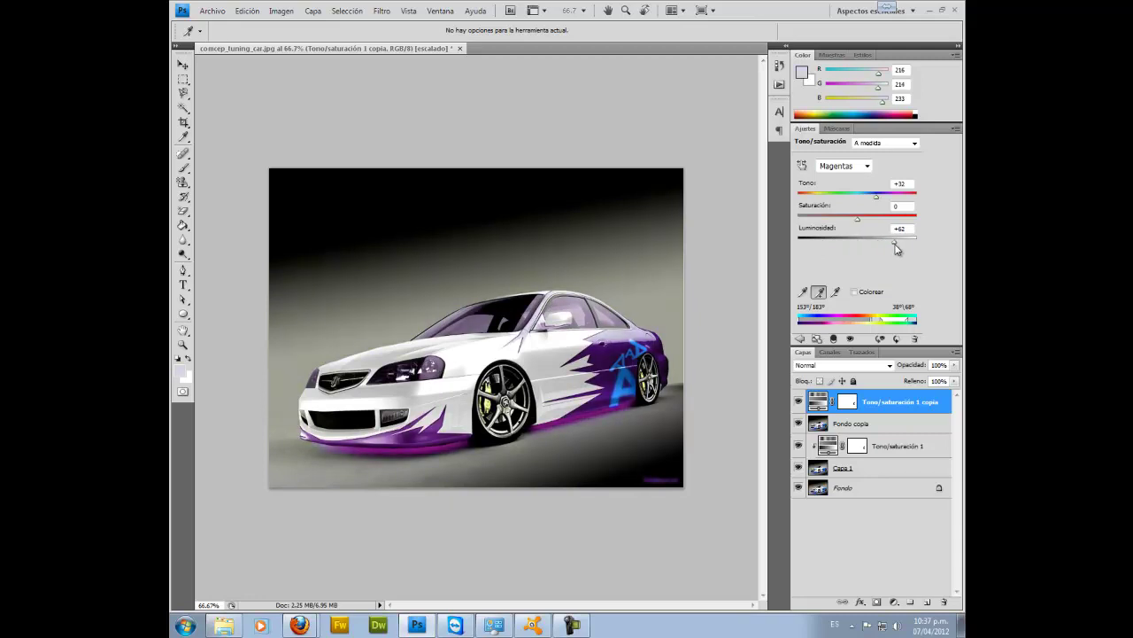
{"action": "mouse_move", "coordinate": [888, 248]}
{"action": "left_mouse_down"}
{"action": "mouse_move", "coordinate": [821, 249]}
{"action": "mouse_move", "coordinate": [920, 247]}
{"action": "mouse_move", "coordinate": [868, 246]}
{"action": "left_mouse_up"}
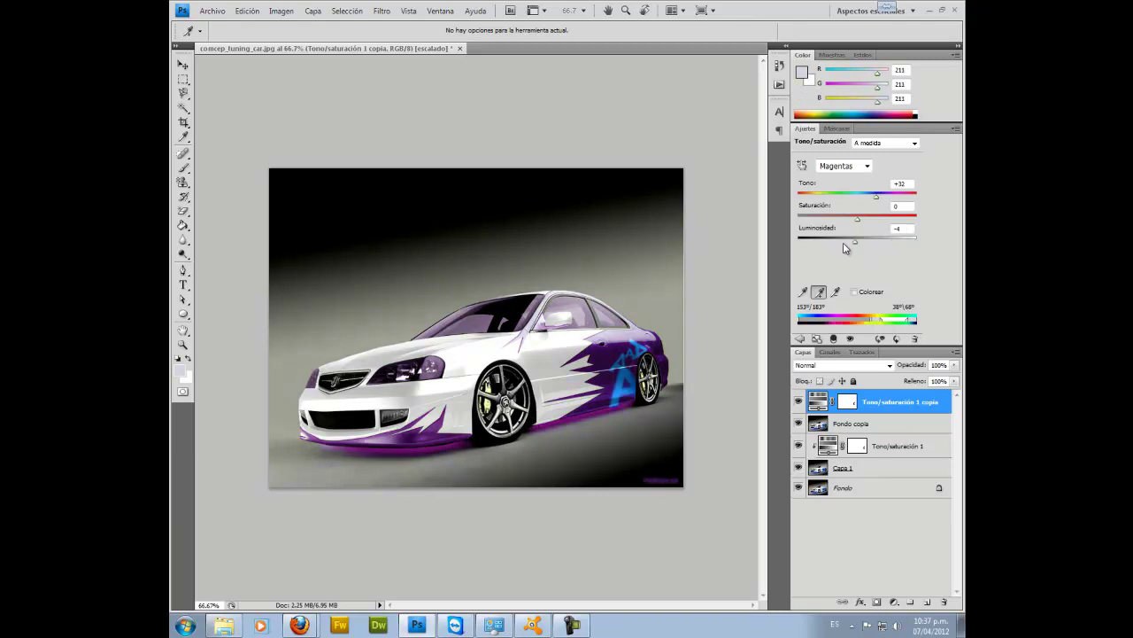
{"action": "type", "text": "00"}
{"action": "left_click", "coordinate": [830, 185]}
{"action": "type", "text": "0"}
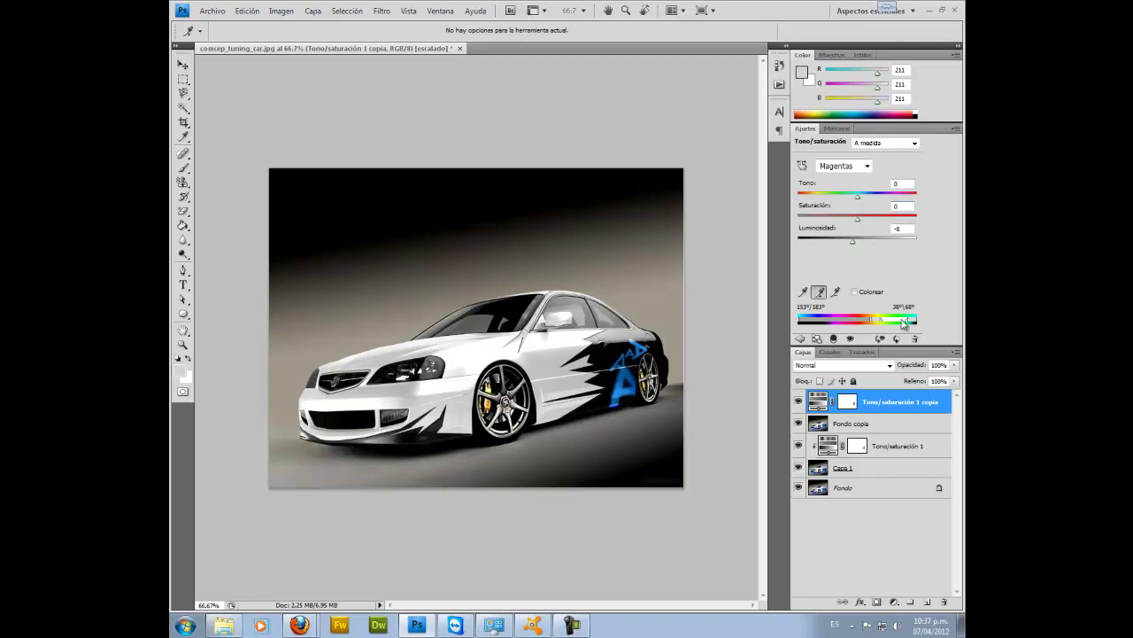
- Clip the adjustment copy to Fondo copia and try hue -33 with lightness -32
{"action": "left_click", "coordinate": [896, 412], "text": "alt"}
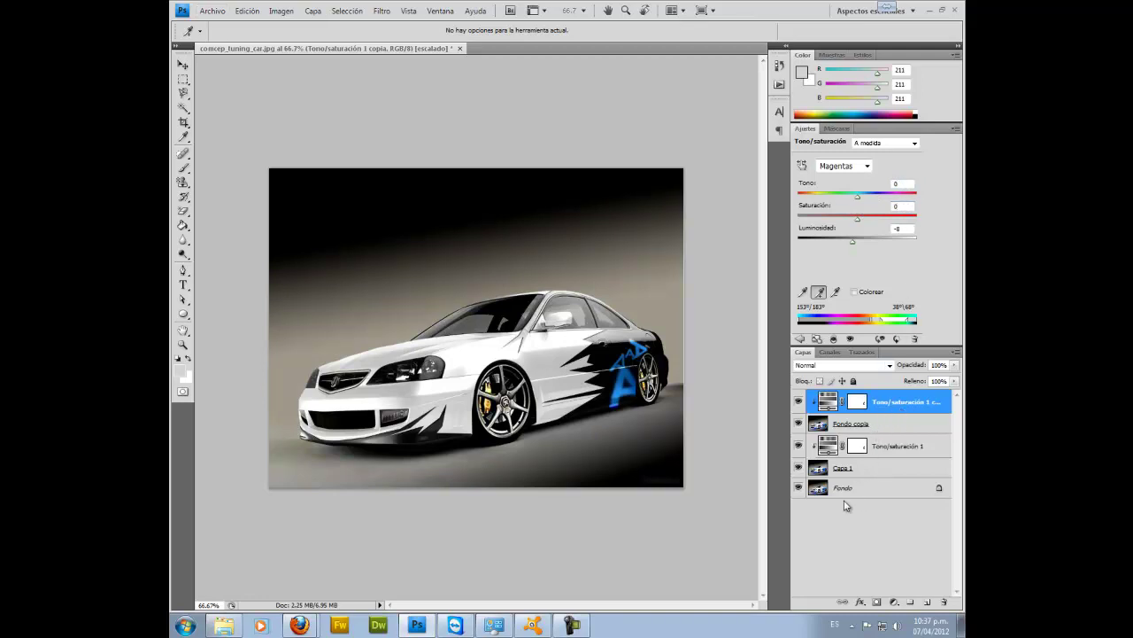
{"action": "left_click_drag", "start_coordinate": [857, 197], "coordinate": [840, 196]}
{"action": "mouse_move", "coordinate": [854, 242]}
{"action": "left_mouse_down"}
{"action": "mouse_move", "coordinate": [842, 244]}
{"action": "mouse_move", "coordinate": [866, 247]}
{"action": "left_mouse_up"}
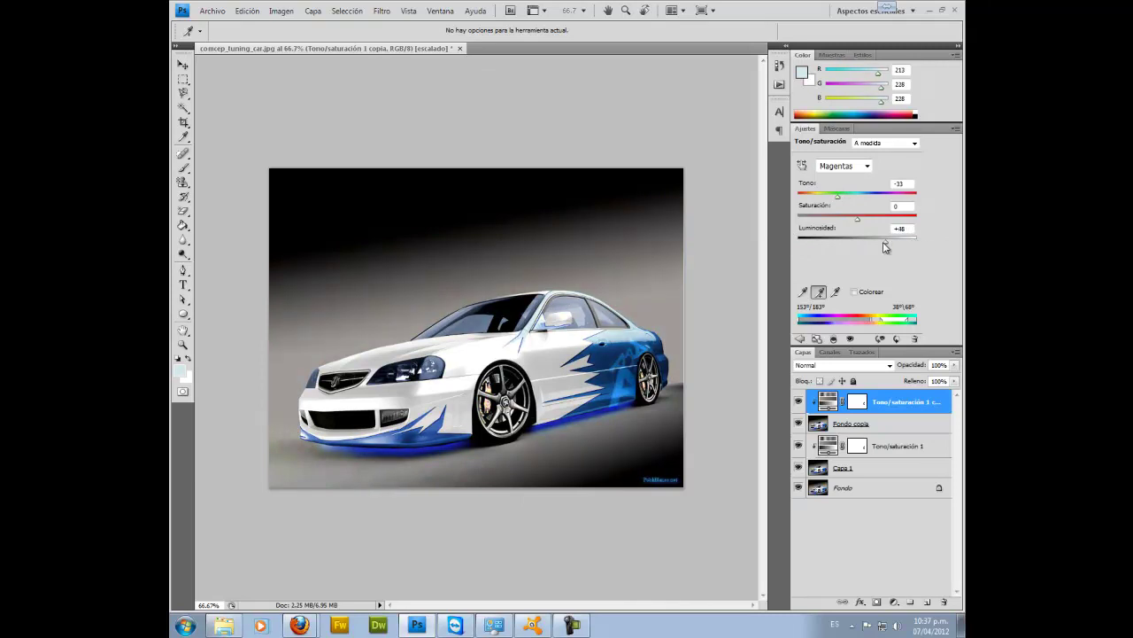
{"action": "left_click_drag", "start_coordinate": [865, 246], "coordinate": [848, 241]}
{"action": "left_click", "coordinate": [858, 425]}
- Copy the adjustment's mask onto Fondo copia and set lightness to -5
{"action": "left_click", "coordinate": [861, 404]}
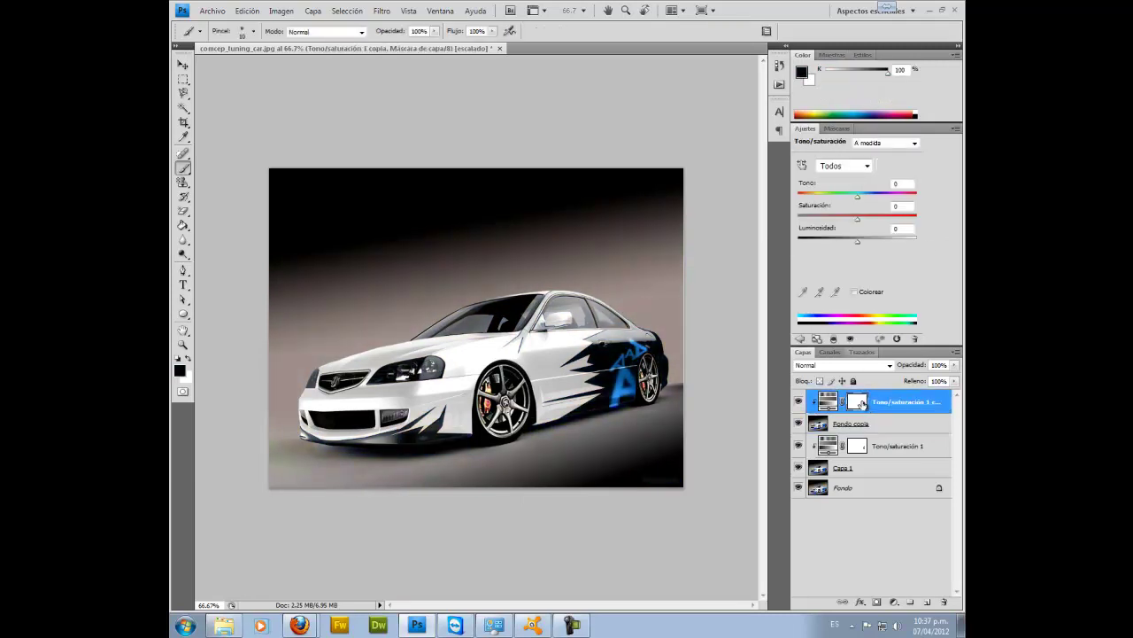
{"action": "left_click_drag", "start_coordinate": [860, 403], "coordinate": [858, 426]}
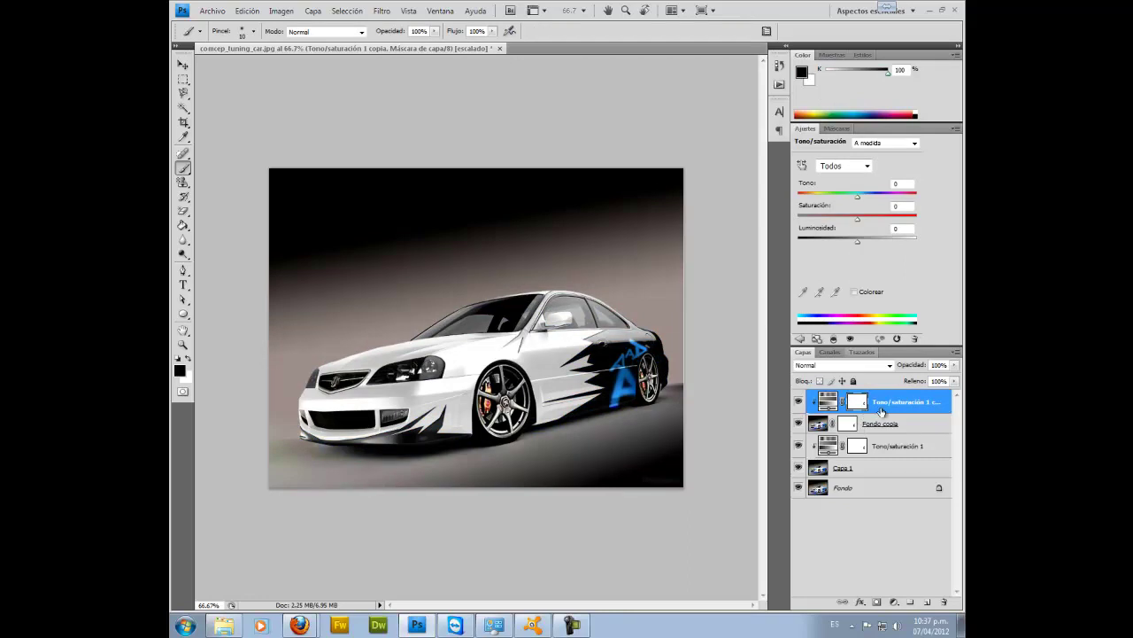
{"action": "left_click_drag", "start_coordinate": [857, 241], "coordinate": [849, 244]}
- Merge Tono/saturación 1 with Capa 1, delete Fondo copia, and clip the copy to the merged layer
{"action": "left_click", "coordinate": [876, 448]}
{"action": "left_click", "coordinate": [883, 470], "text": "shift"}
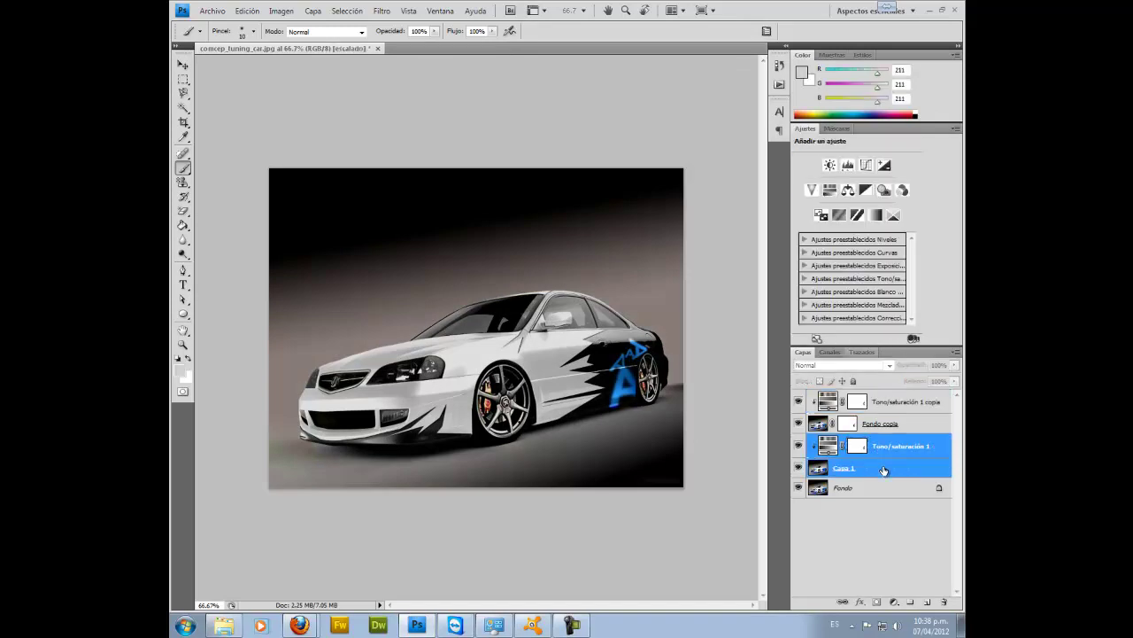
{"action": "key", "text": "ctrl+e"}
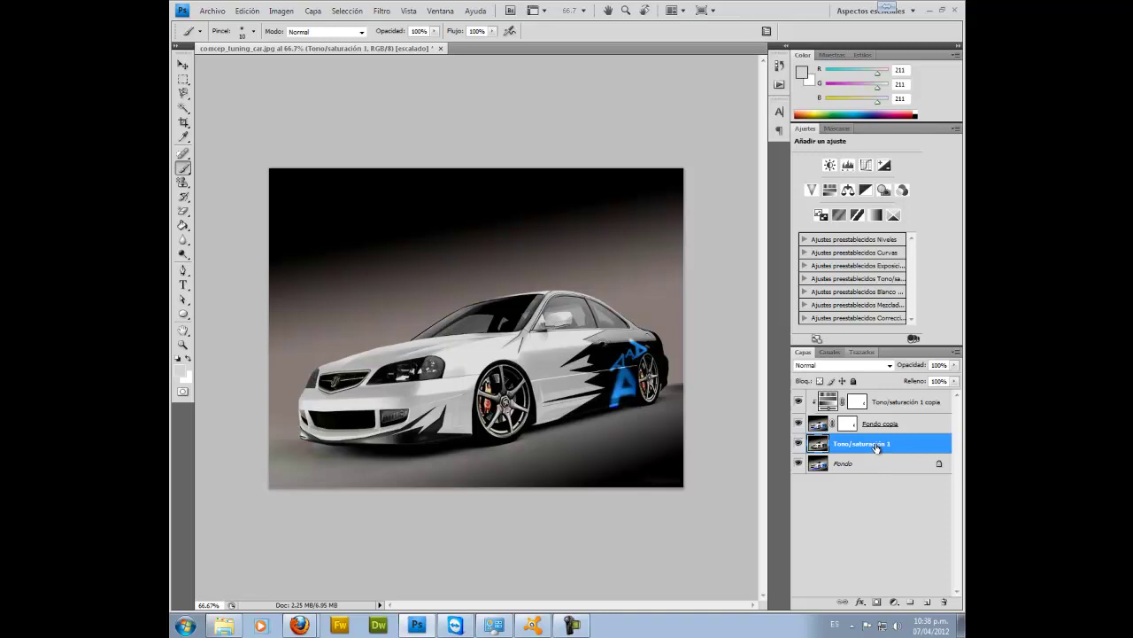
{"action": "left_click_drag", "start_coordinate": [889, 446], "coordinate": [882, 426]}
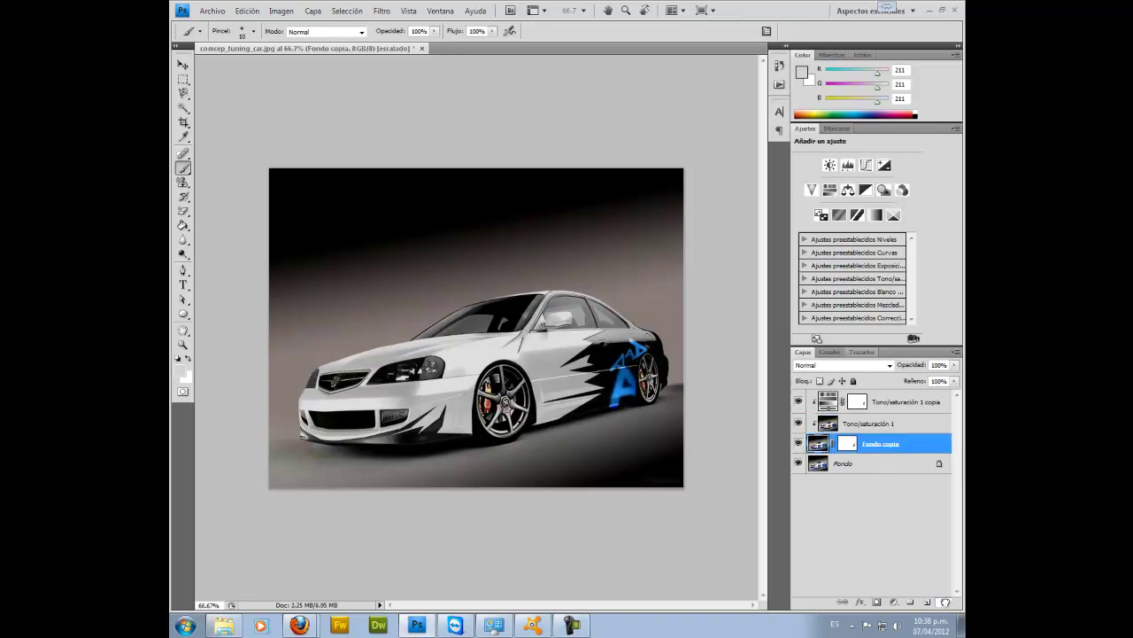
{"action": "left_click_drag", "start_coordinate": [868, 445], "coordinate": [944, 601]}
{"action": "left_click", "coordinate": [872, 425]}
{"action": "left_click", "coordinate": [884, 409]}
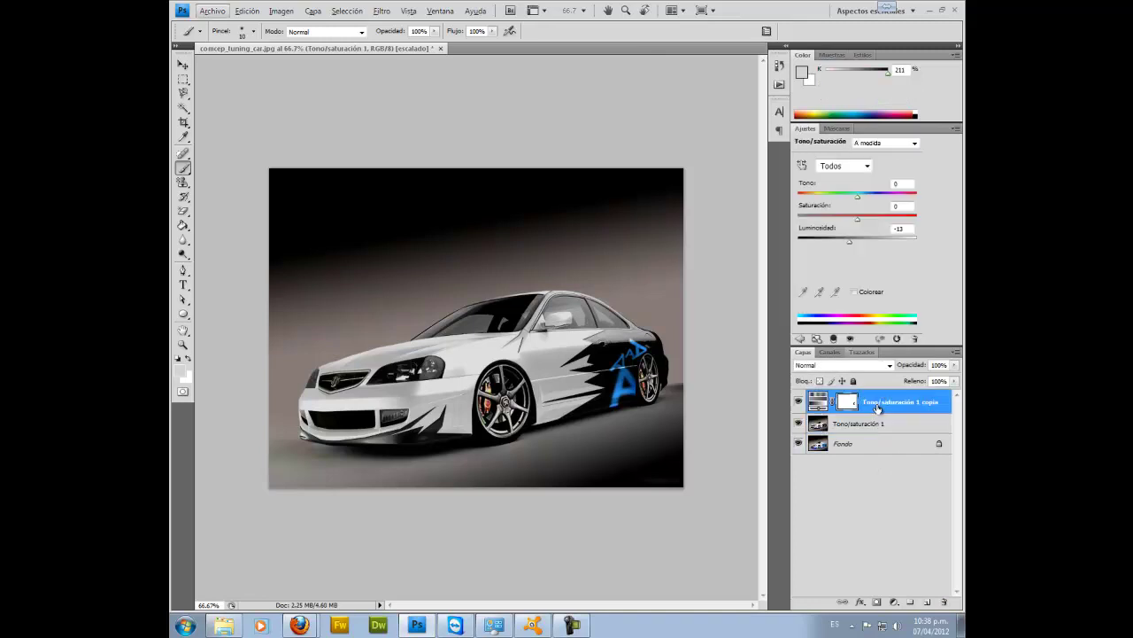
{"action": "left_click", "coordinate": [885, 413], "text": "alt"}
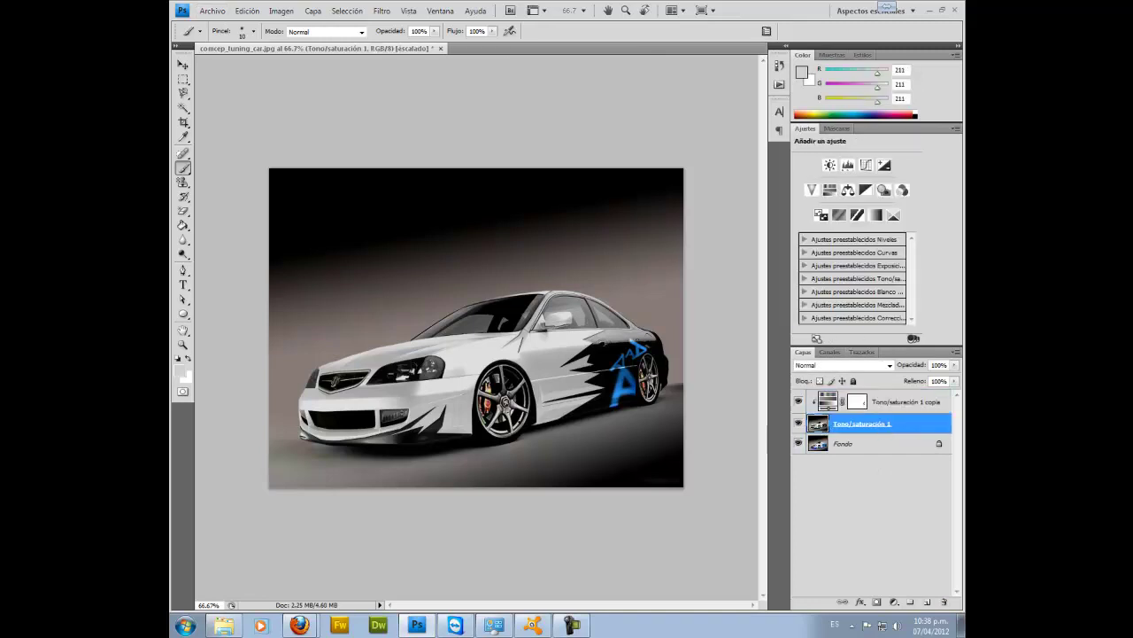
- Set the copy's Luminosidad to -4 and switch its channel to Rojos
{"action": "left_click", "coordinate": [848, 402]}
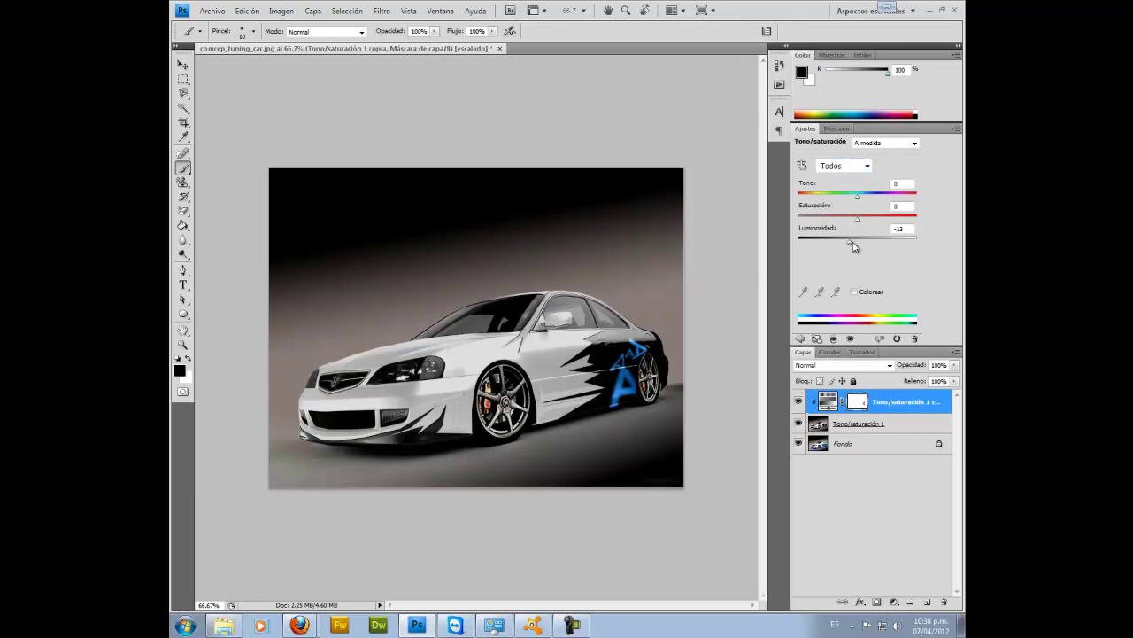
{"action": "left_click_drag", "start_coordinate": [850, 240], "coordinate": [856, 240]}
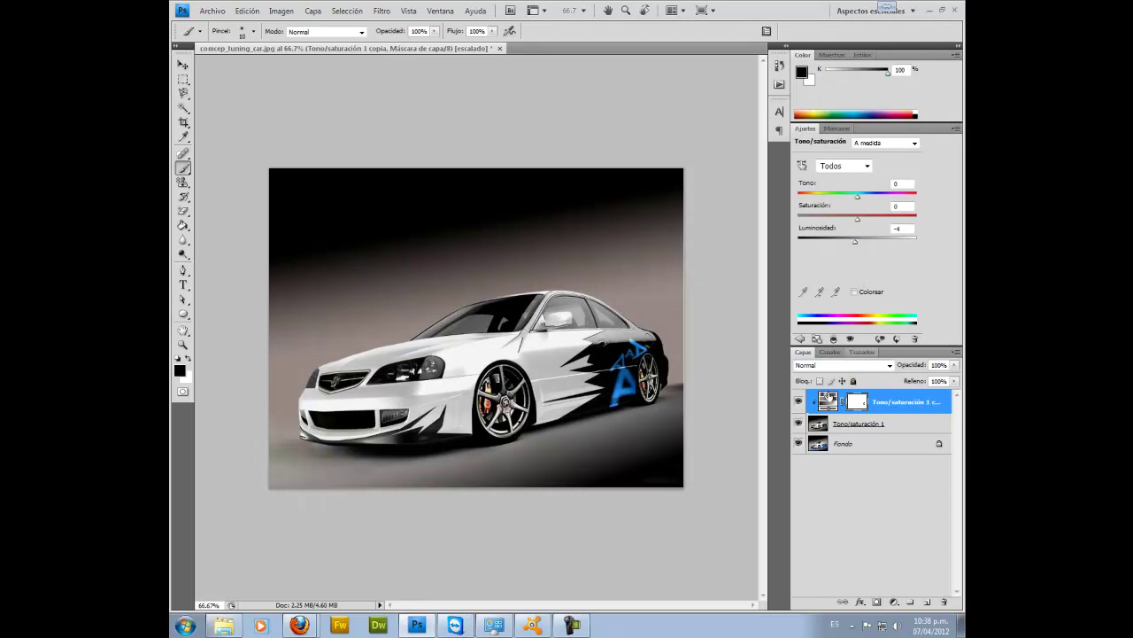
{"action": "left_click", "coordinate": [831, 399]}
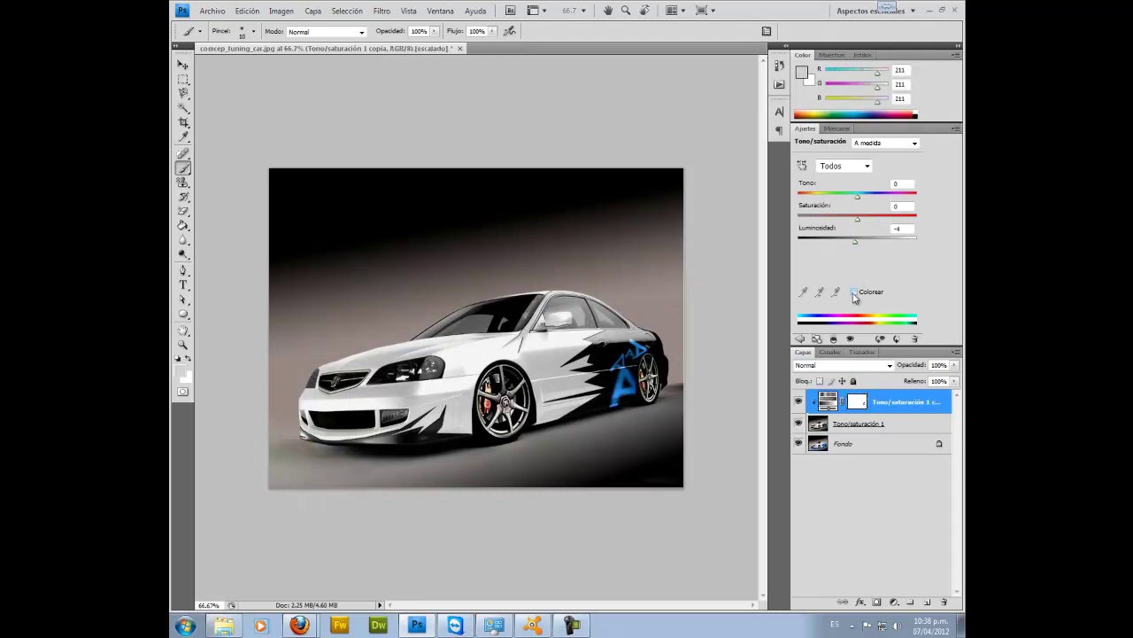
{"action": "left_click", "coordinate": [844, 165]}
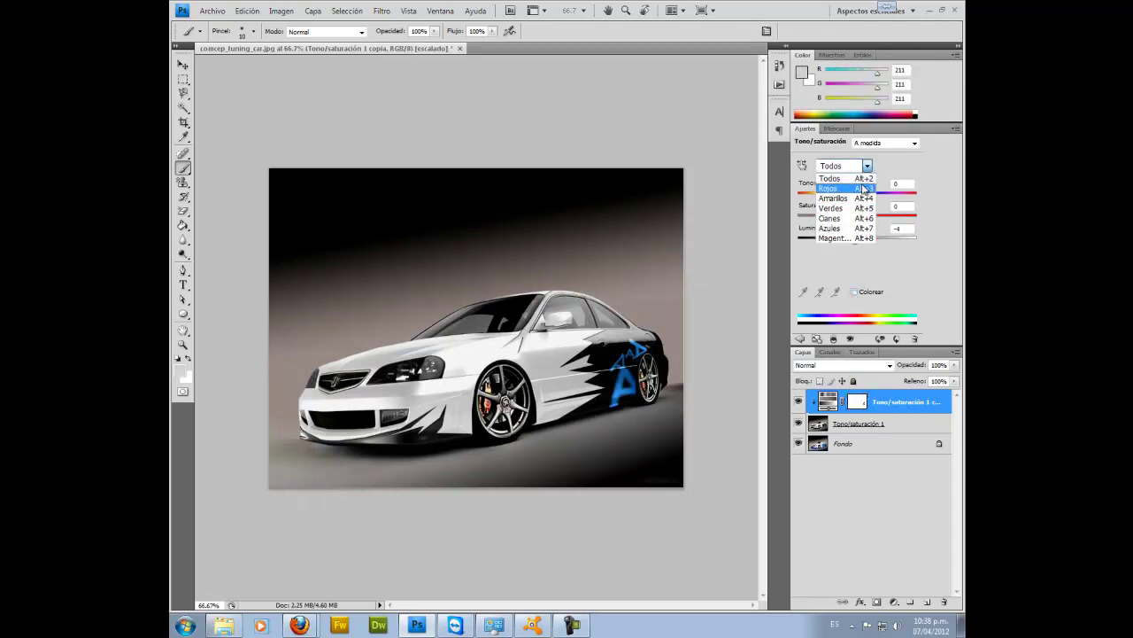
{"action": "left_click", "coordinate": [833, 181]}
- Sample three car colours with the eyedroppers to define the Rojos range
{"action": "left_click", "coordinate": [803, 292]}
{"action": "left_click", "coordinate": [556, 352]}
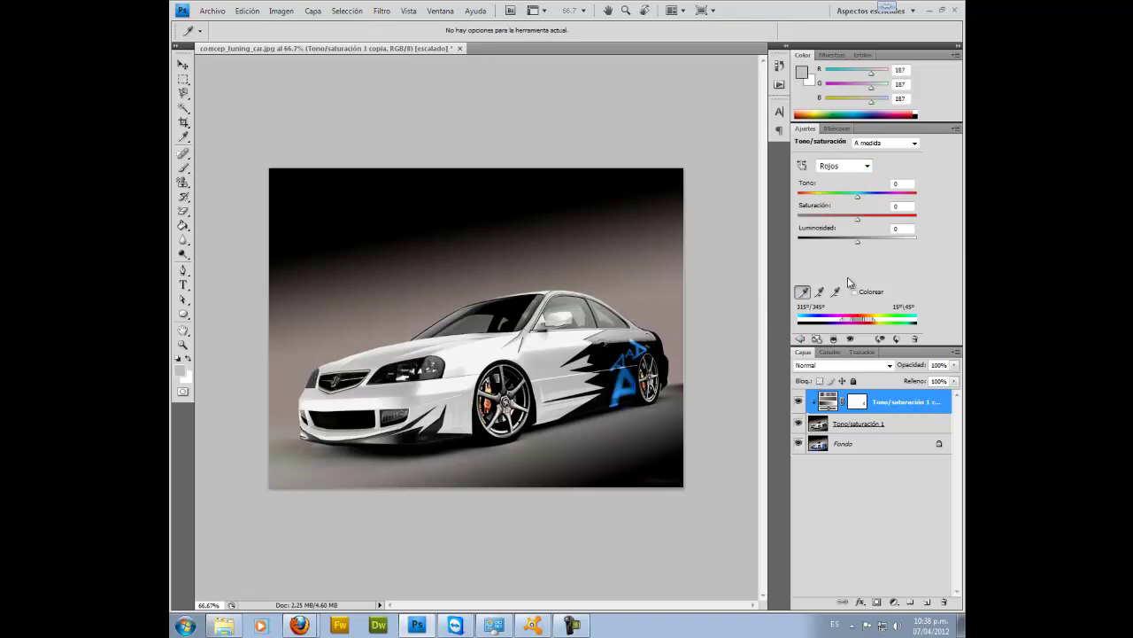
{"action": "left_click", "coordinate": [819, 291]}
{"action": "left_click", "coordinate": [545, 355]}
{"action": "left_click", "coordinate": [556, 346]}
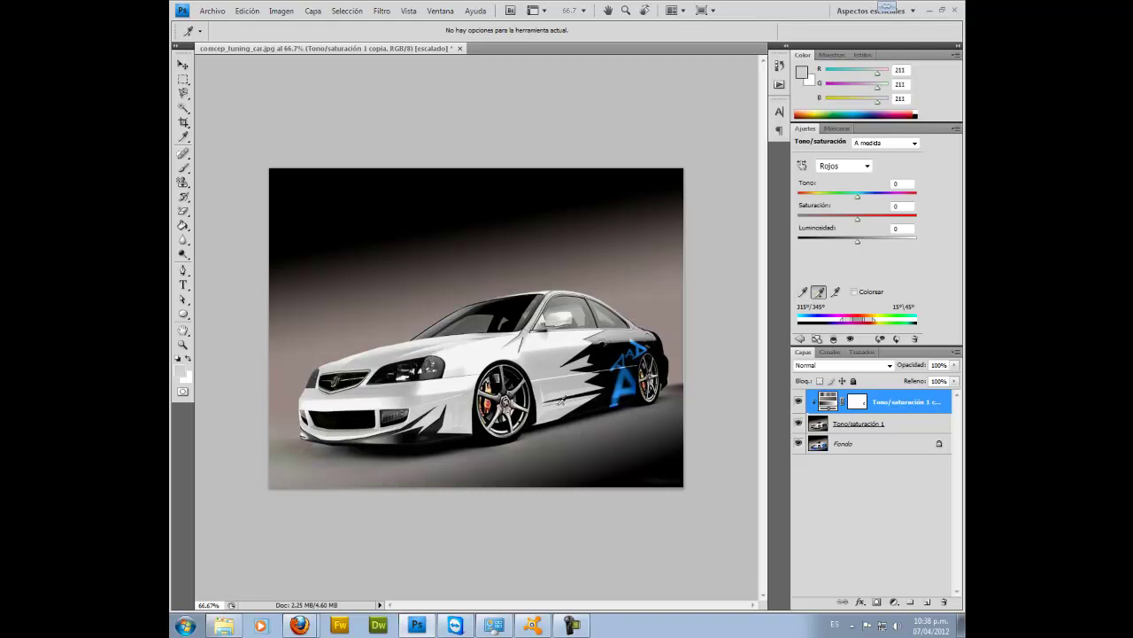